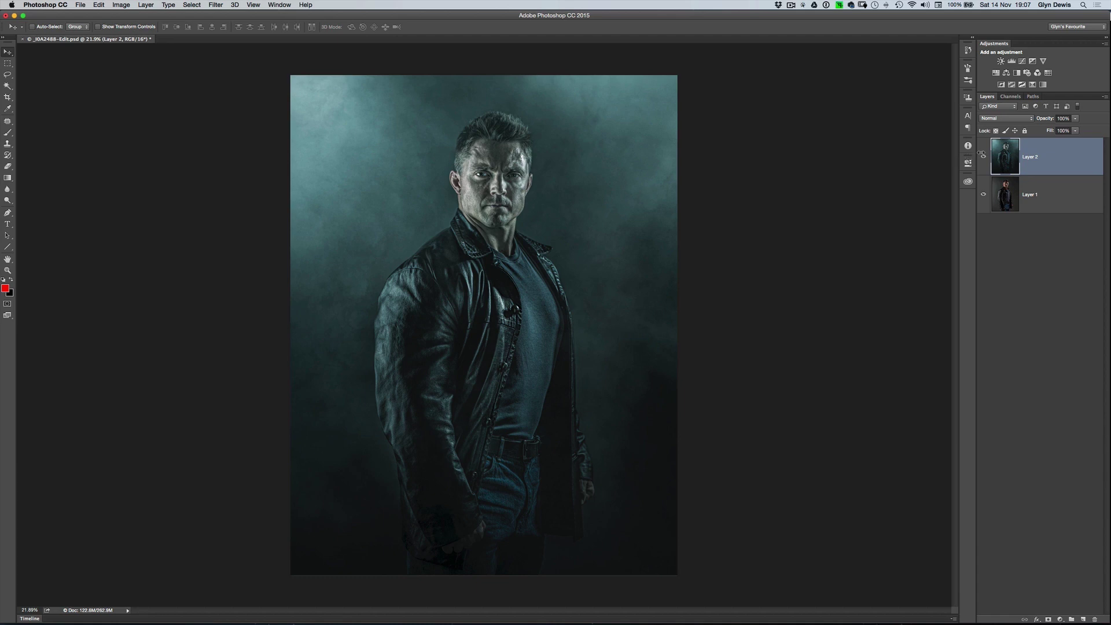
# Hide and delete Layer 2, the finished teal smoke version above the original portrait
pyautogui.click(984, 155)
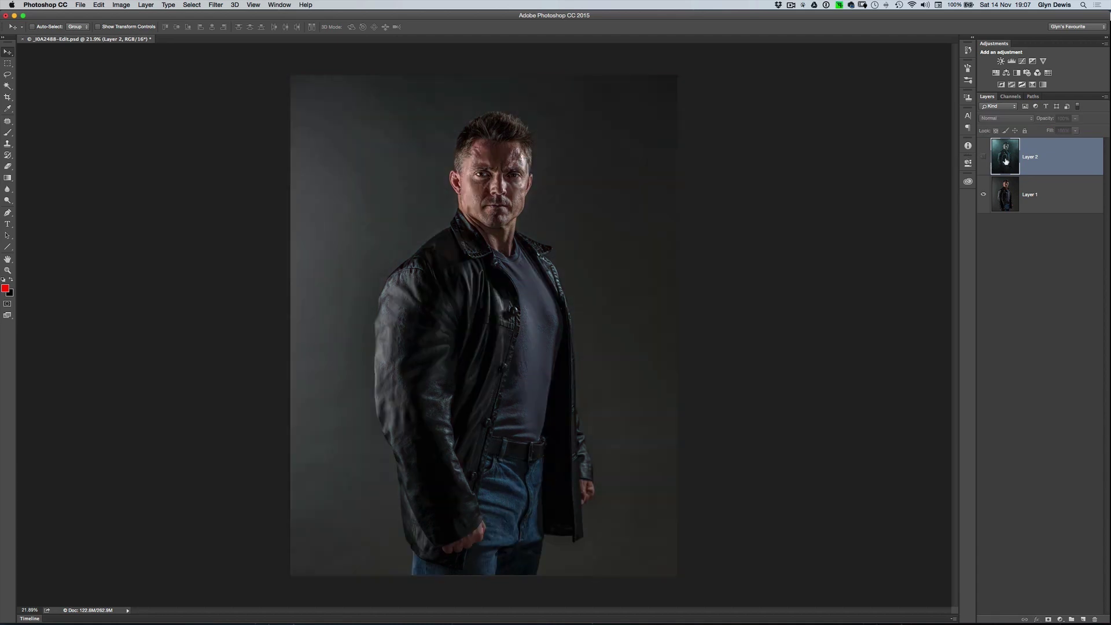
pyautogui.press('BackSpace')
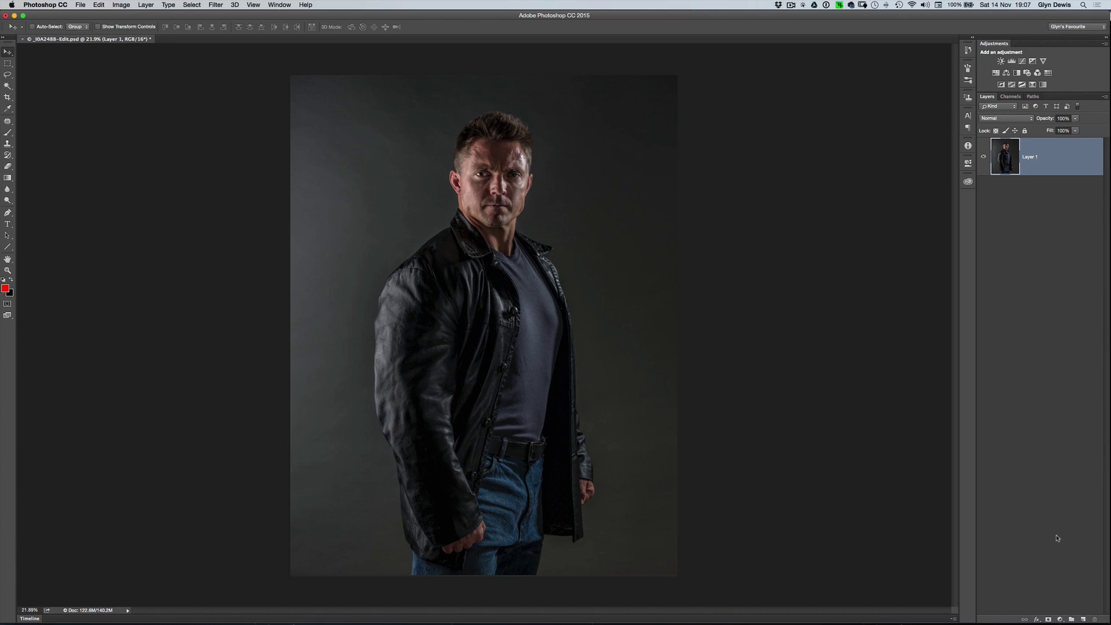
# Add a new blank layer above the portrait, reset the colours to default black and white, and render Clouds on it
pyautogui.click(1084, 619)
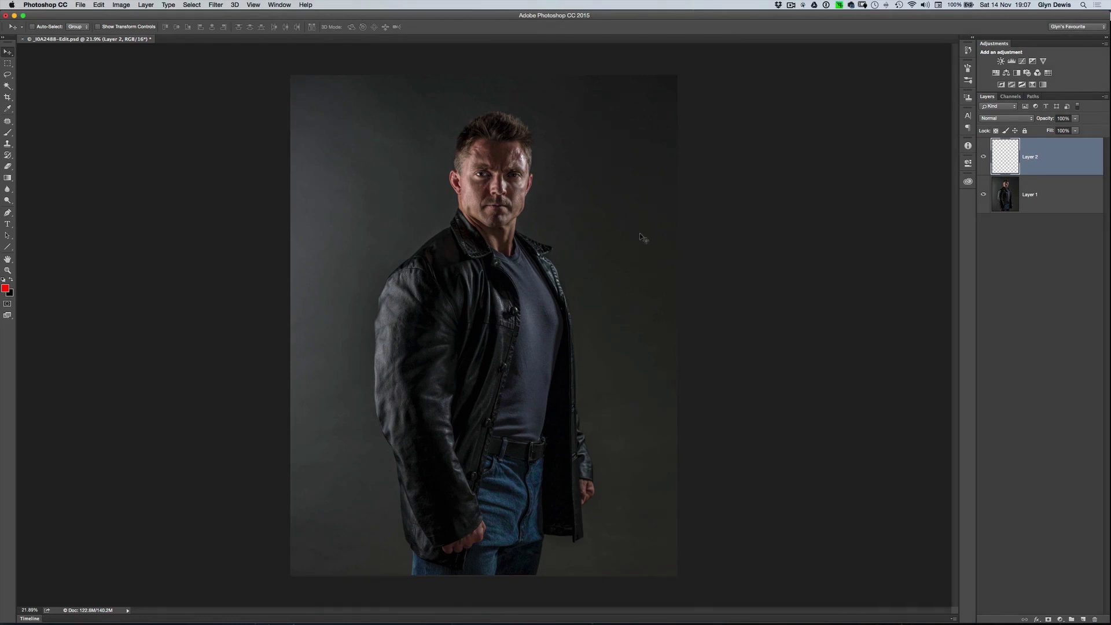
pyautogui.press('d')
pyautogui.click(214, 4)
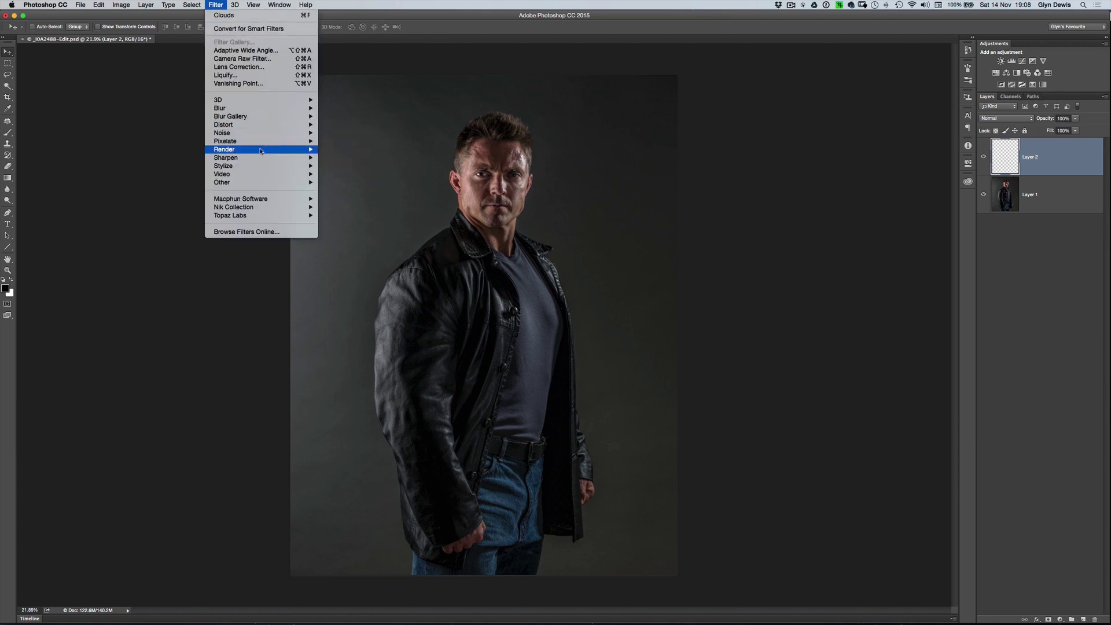
pyautogui.moveTo(261, 150)
pyautogui.click(344, 182)
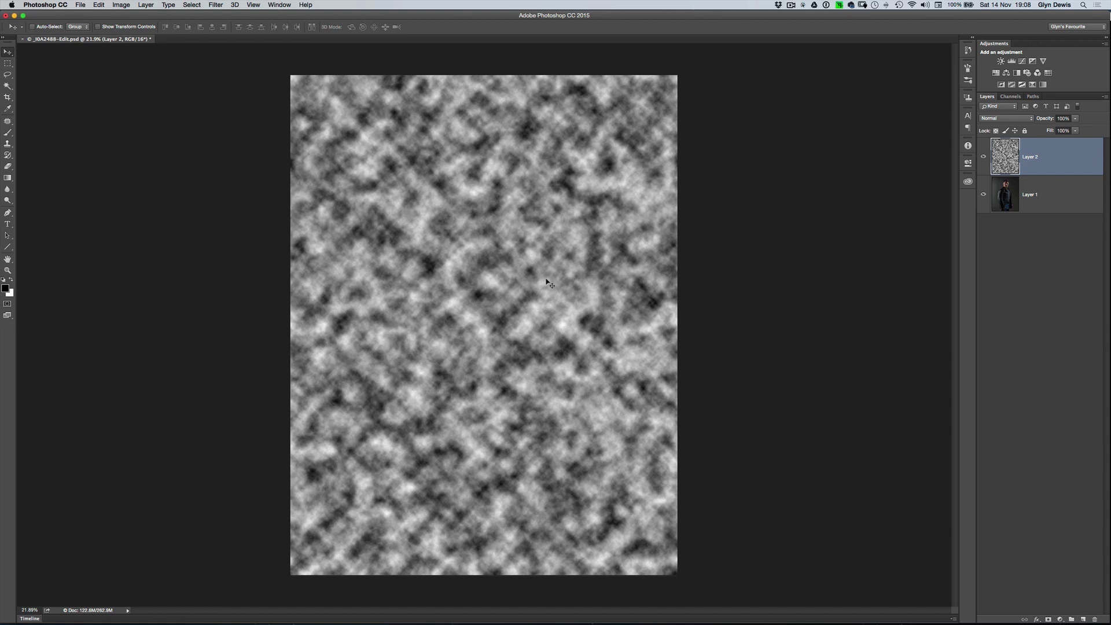
# Select a small rectangular area in the middle of the clouds and copy it to a new layer
pyautogui.click(8, 63)
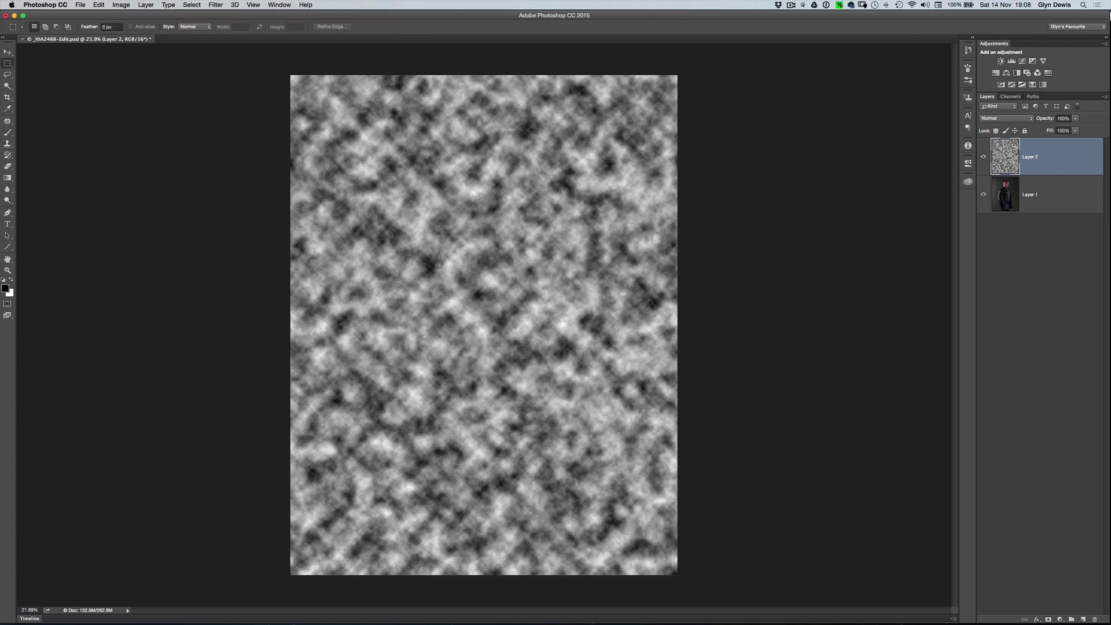
pyautogui.moveTo(432, 262); pyautogui.dragTo(540, 380)
pyautogui.click(145, 5)
pyautogui.moveTo(173, 15)
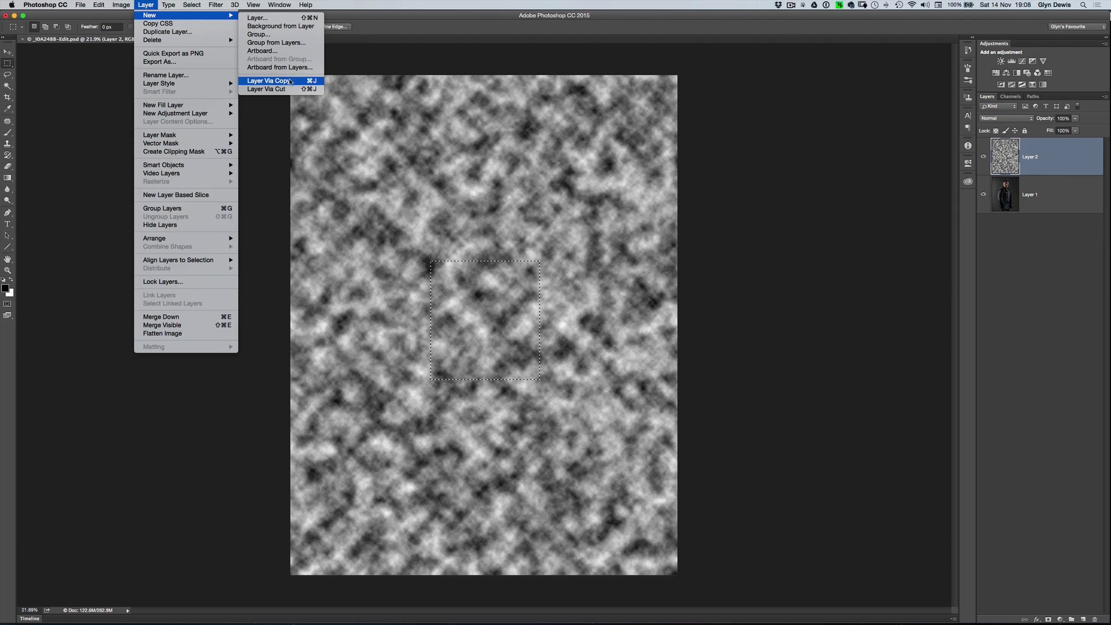
pyautogui.click(289, 82)
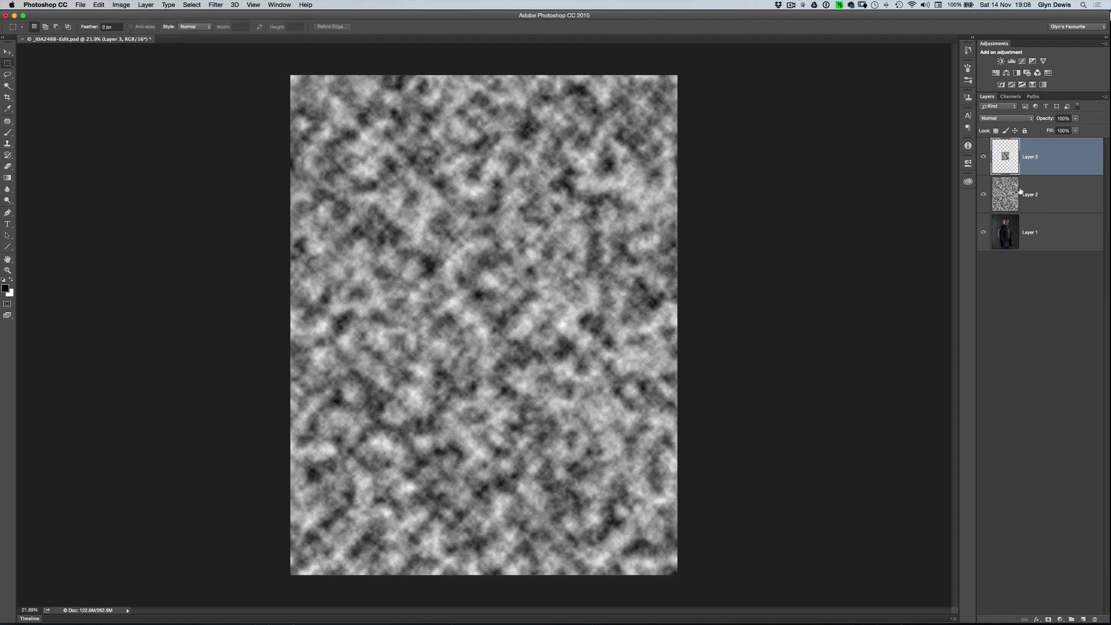
# Hide and delete the full-size clouds layer, Layer 2, keeping the small copied patch
pyautogui.click(984, 197)
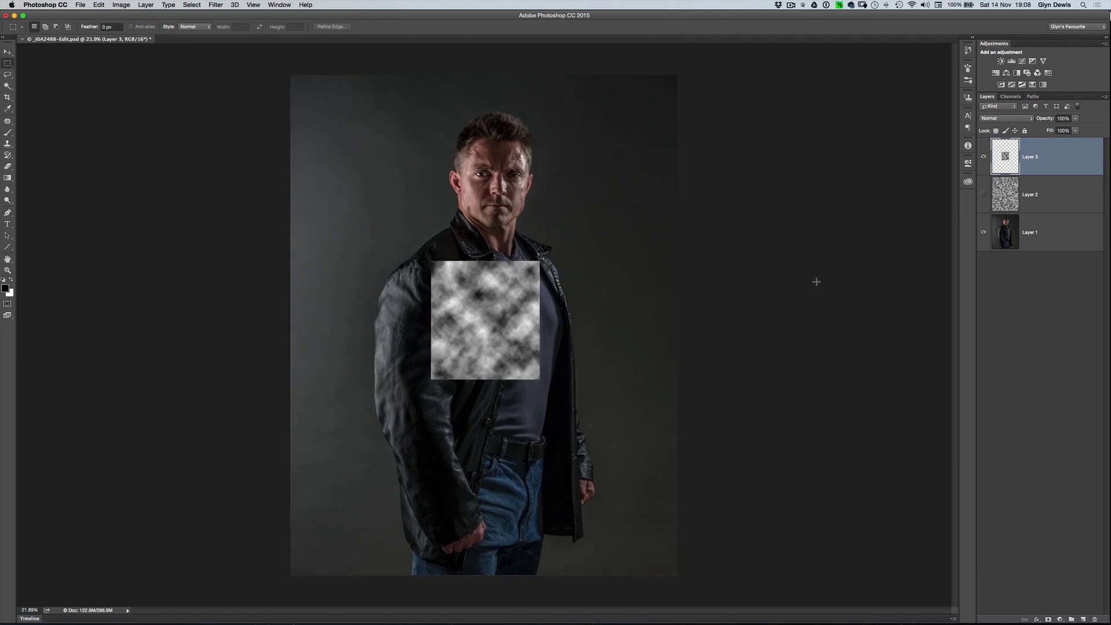
pyautogui.click(1009, 199)
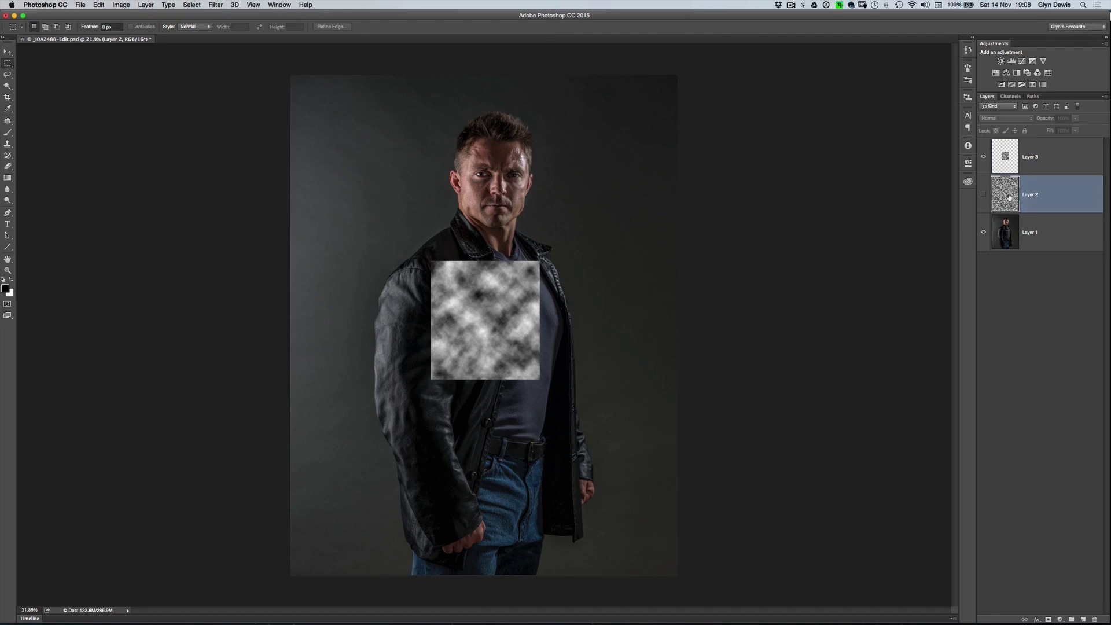
pyautogui.press('BackSpace')
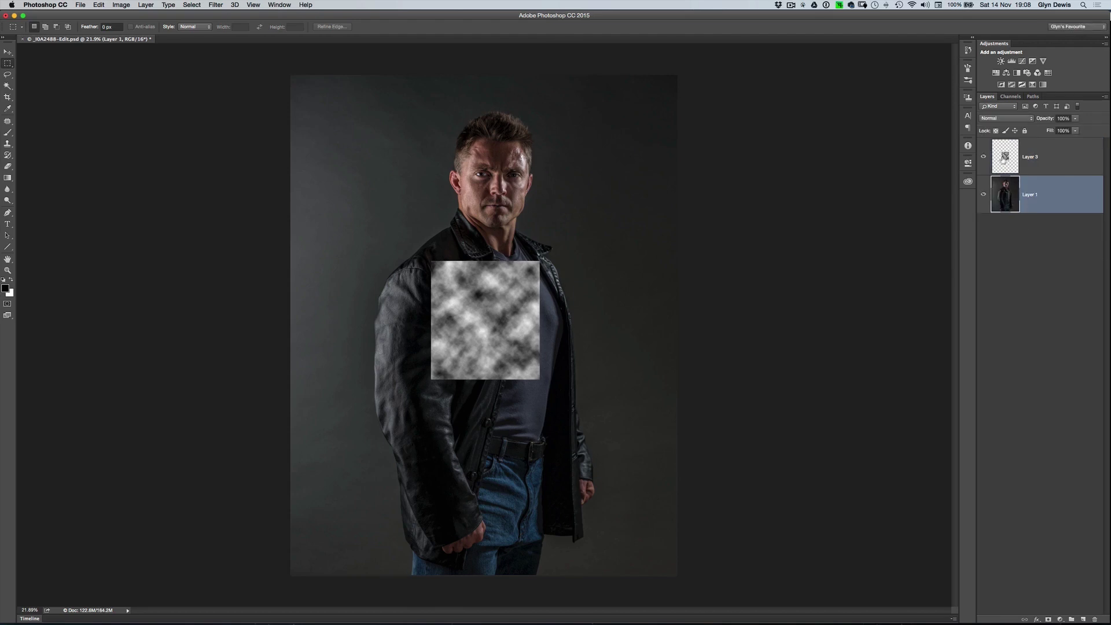
# Enlarge the small clouds patch on Layer 3 from its centre to about 435% with Free Transform, covering the whole picture
pyautogui.click(1005, 158)
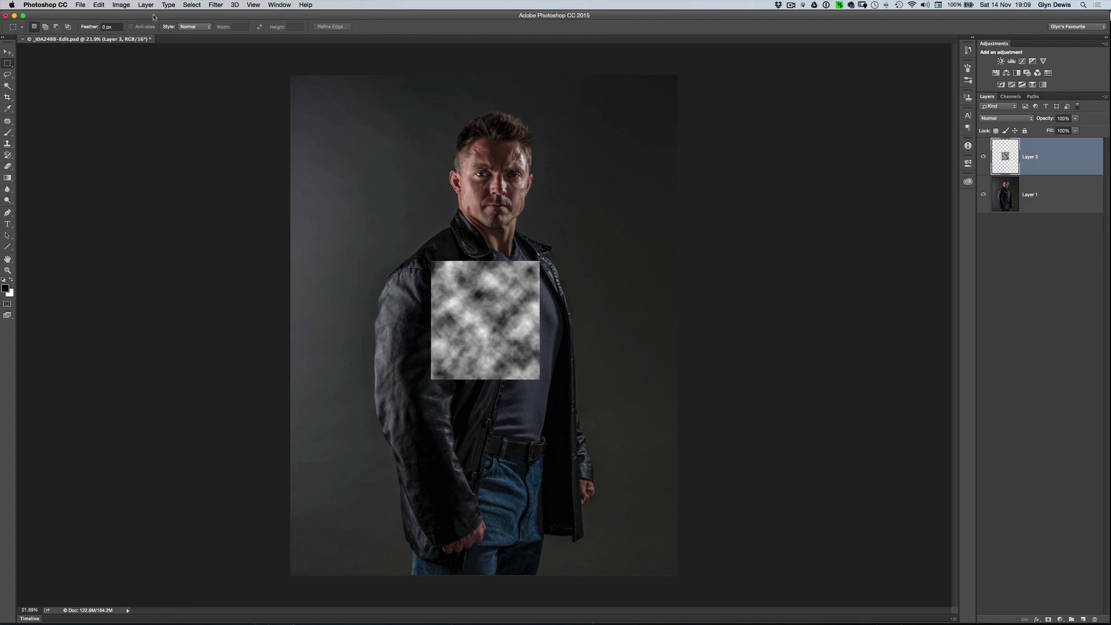
pyautogui.click(97, 5)
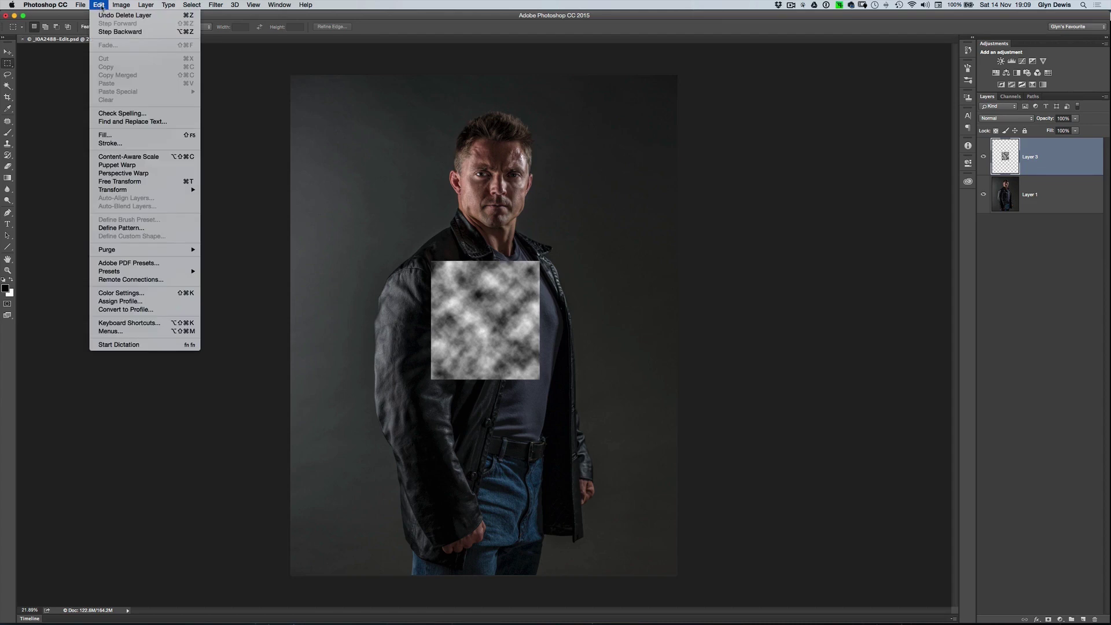
pyautogui.click(116, 181)
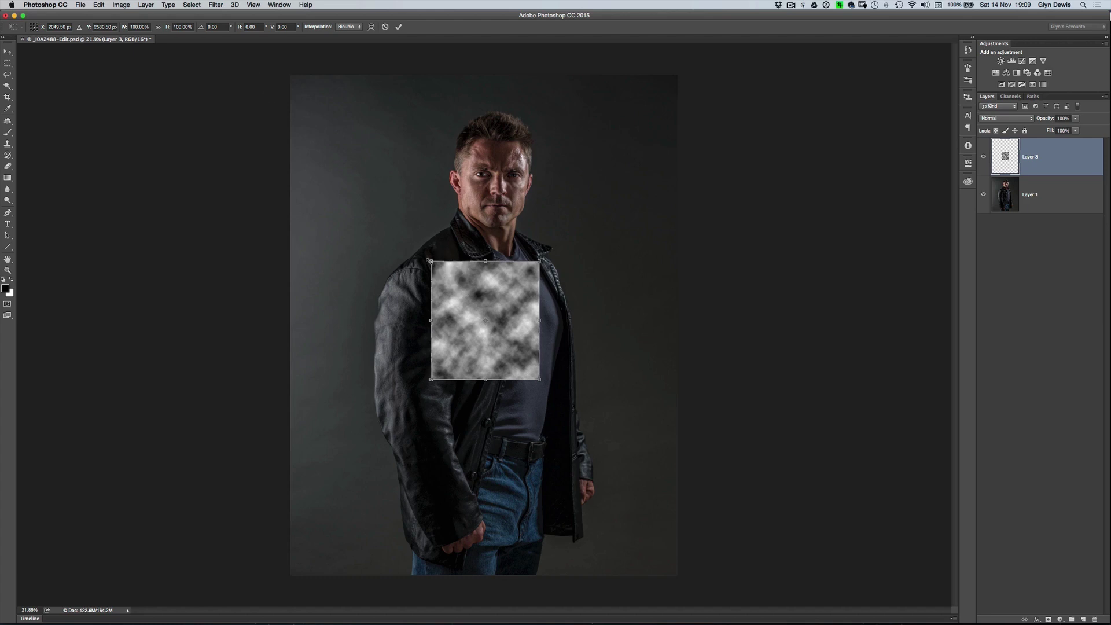
pyautogui.moveTo(431, 262); pyautogui.dragTo(232, 82)
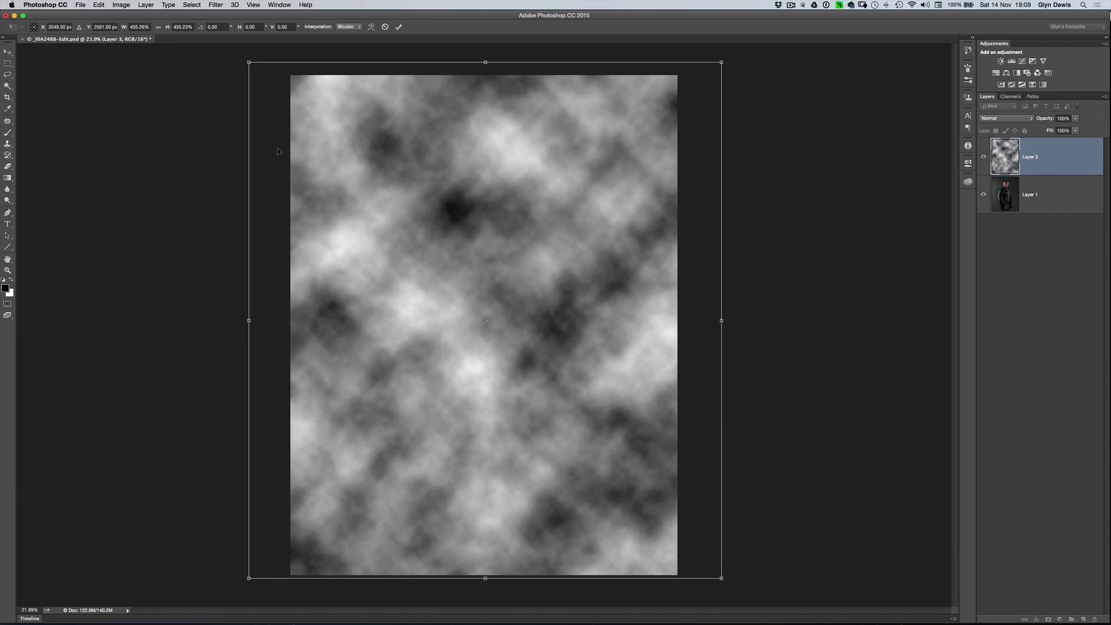
pyautogui.press('Return')
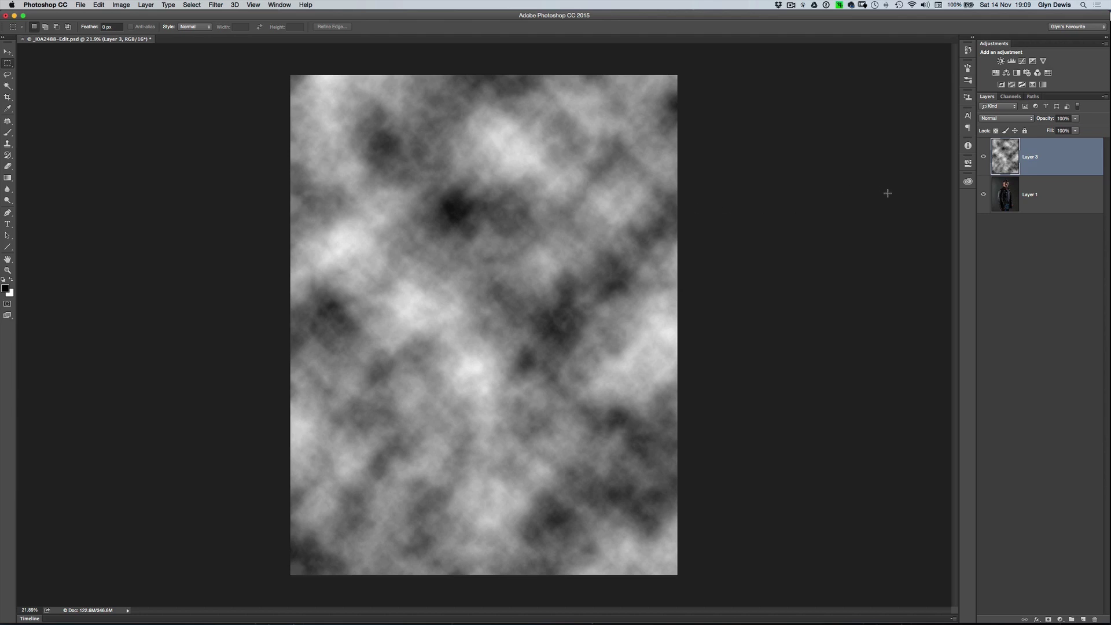
# Try the Overlay and Soft Light blend modes on the enlarged clouds layer, and return it to Normal
pyautogui.click(1000, 120)
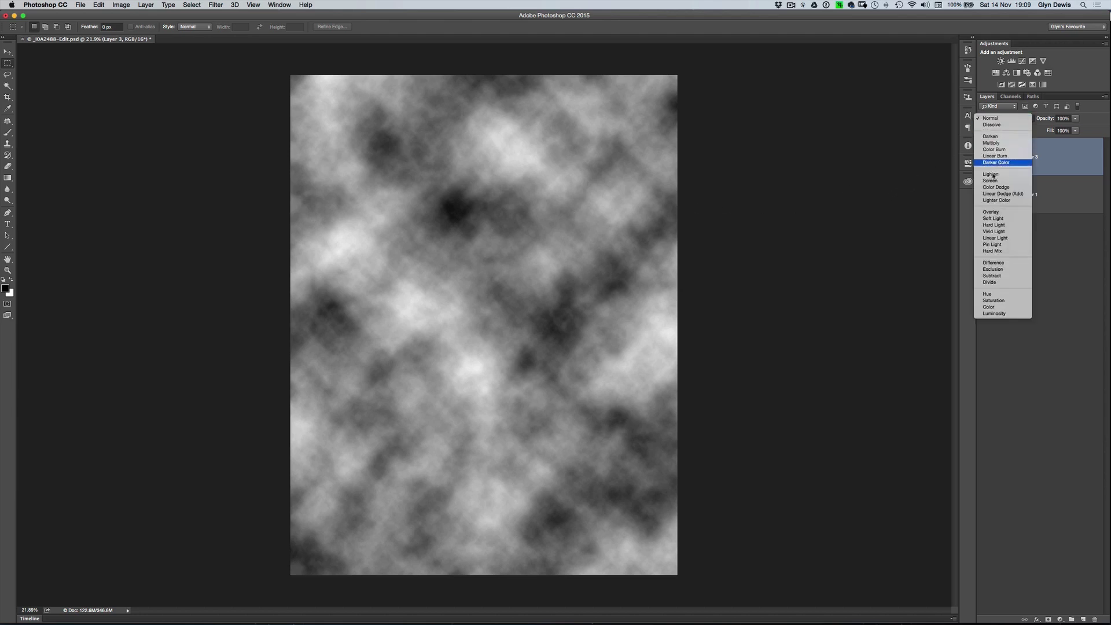
pyautogui.click(993, 212)
pyautogui.click(991, 120)
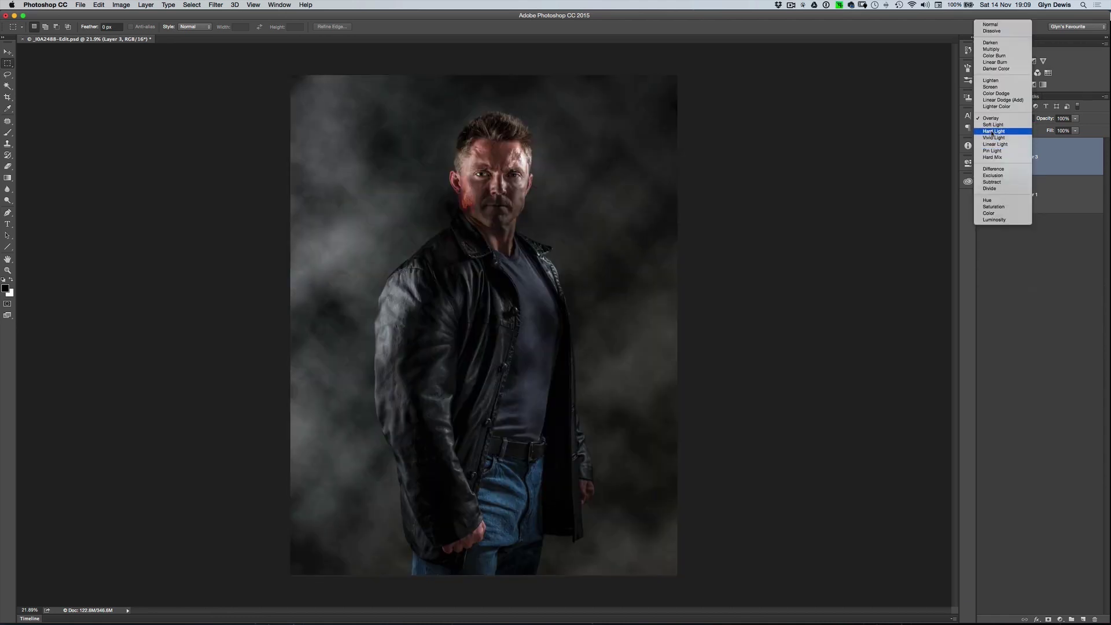
pyautogui.click(993, 125)
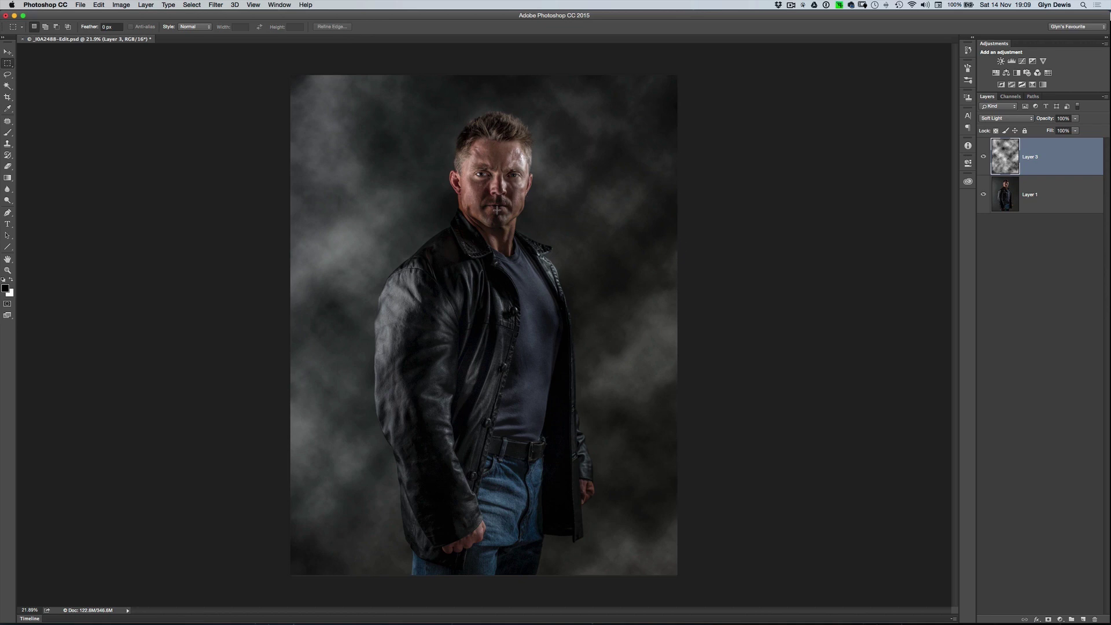
pyautogui.click(999, 120)
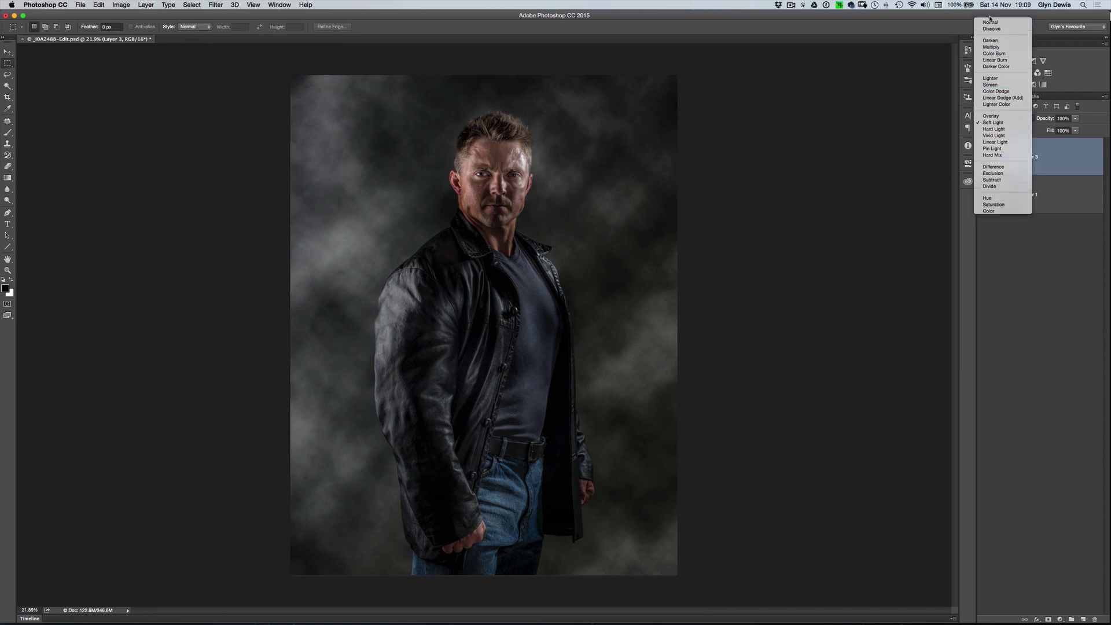
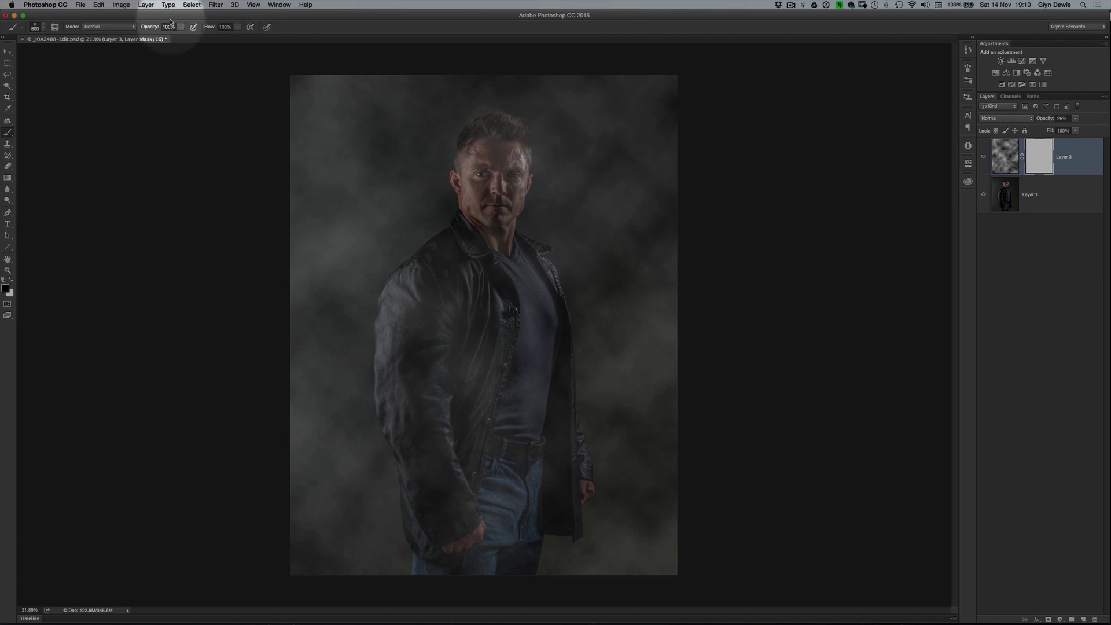
# Paint black at 20% brush opacity on the clouds layer's mask to reduce the smoke over the man's face, jacket and jeans
pyautogui.press('2')
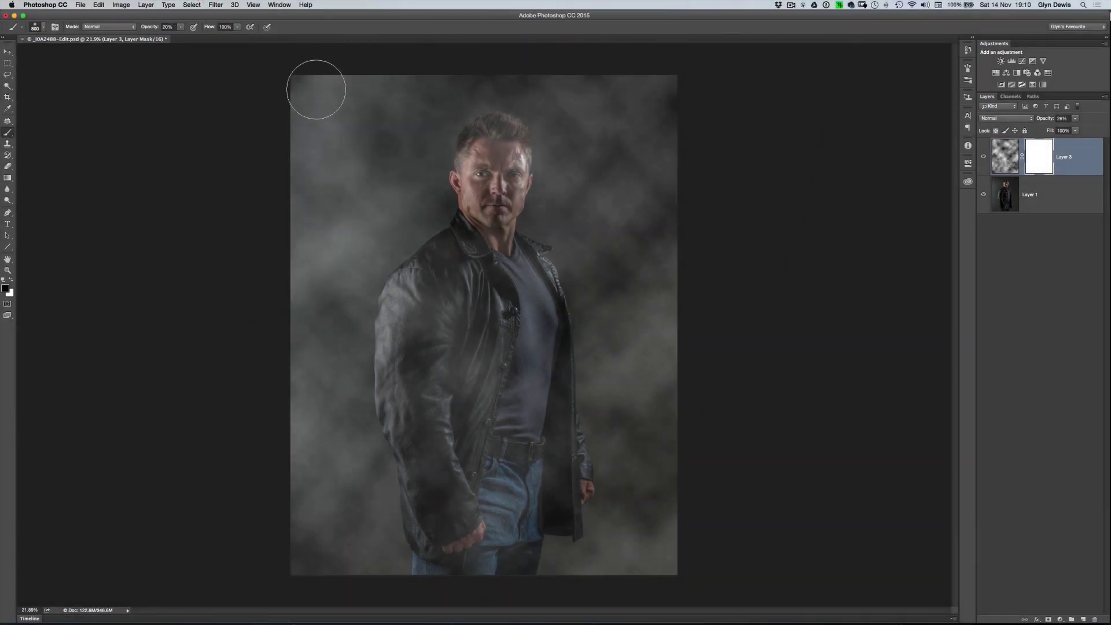
pyautogui.moveTo(488, 151)
pyautogui.mouseDown()
pyautogui.moveTo(488, 182)
pyautogui.moveTo(492, 165)
pyautogui.moveTo(497, 203)
pyautogui.moveTo(492, 158)
pyautogui.moveTo(486, 341)
pyautogui.moveTo(486, 264)
pyautogui.moveTo(455, 282)
pyautogui.moveTo(409, 356)
pyautogui.moveTo(429, 286)
pyautogui.moveTo(418, 330)
pyautogui.moveTo(454, 389)
pyautogui.moveTo(508, 403)
pyautogui.moveTo(488, 291)
pyautogui.moveTo(531, 419)
pyautogui.moveTo(522, 283)
pyautogui.moveTo(511, 396)
pyautogui.moveTo(549, 496)
pyautogui.moveTo(554, 454)
pyautogui.moveTo(492, 444)
pyautogui.moveTo(496, 537)
pyautogui.moveTo(507, 483)
pyautogui.moveTo(448, 428)
pyautogui.moveTo(460, 553)
pyautogui.moveTo(416, 379)
pyautogui.moveTo(430, 439)
pyautogui.moveTo(421, 291)
pyautogui.moveTo(427, 403)
pyautogui.moveTo(416, 401)
pyautogui.moveTo(407, 329)
pyautogui.moveTo(459, 331)
pyautogui.moveTo(463, 396)
pyautogui.moveTo(488, 401)
pyautogui.moveTo(487, 327)
pyautogui.moveTo(493, 450)
pyautogui.moveTo(513, 352)
pyautogui.moveTo(480, 164)
pyautogui.moveTo(502, 147)
pyautogui.moveTo(495, 188)
pyautogui.moveTo(487, 156)
pyautogui.moveTo(486, 209)
pyautogui.moveTo(512, 300)
pyautogui.moveTo(521, 276)
pyautogui.moveTo(529, 294)
pyautogui.moveTo(539, 444)
pyautogui.moveTo(557, 478)
pyautogui.moveTo(411, 402)
pyautogui.moveTo(433, 287)
pyautogui.moveTo(453, 274)
pyautogui.moveTo(464, 281)
pyautogui.moveTo(494, 192)
pyautogui.moveTo(504, 158)
pyautogui.moveTo(488, 162)
pyautogui.moveTo(492, 137)
pyautogui.moveTo(525, 235)
pyautogui.mouseUp()
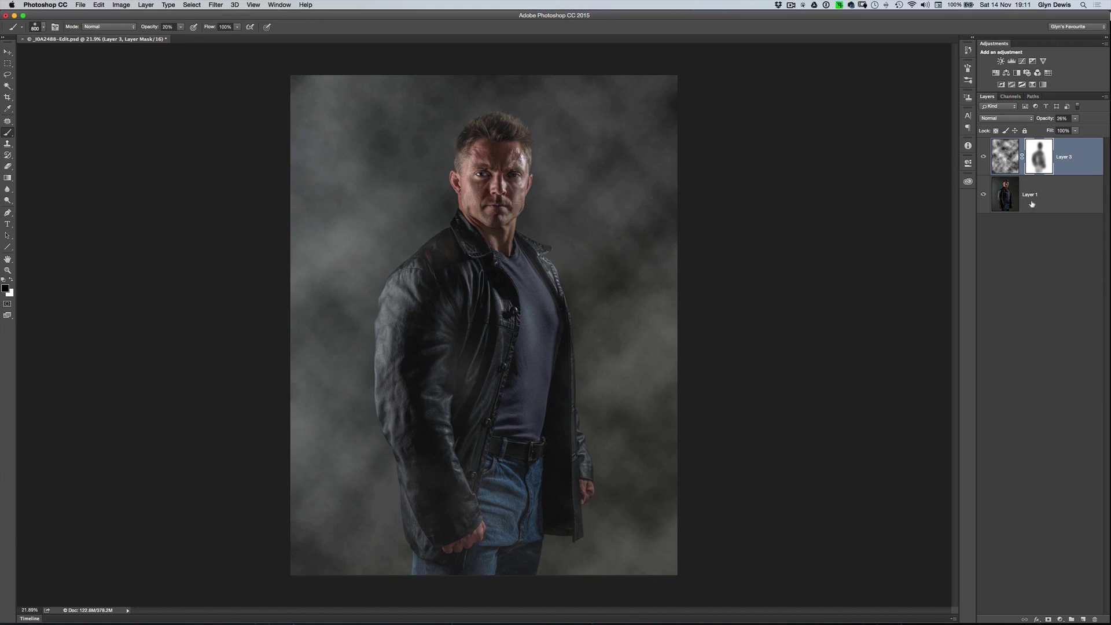
# Compare the picture with and without the clouds layer, and inspect its layer mask on its own
pyautogui.click(984, 158)
pyautogui.click(984, 157)
pyautogui.click(984, 157)
pyautogui.click(984, 157)
pyautogui.click(985, 158)
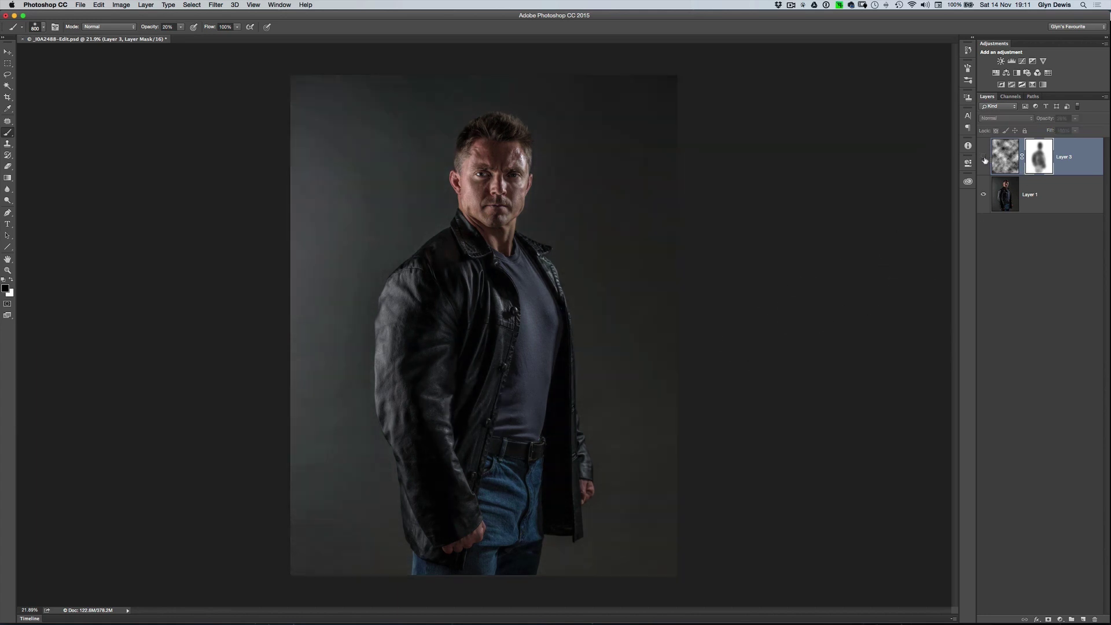
pyautogui.click(985, 158)
pyautogui.click(984, 157)
pyautogui.click(984, 158)
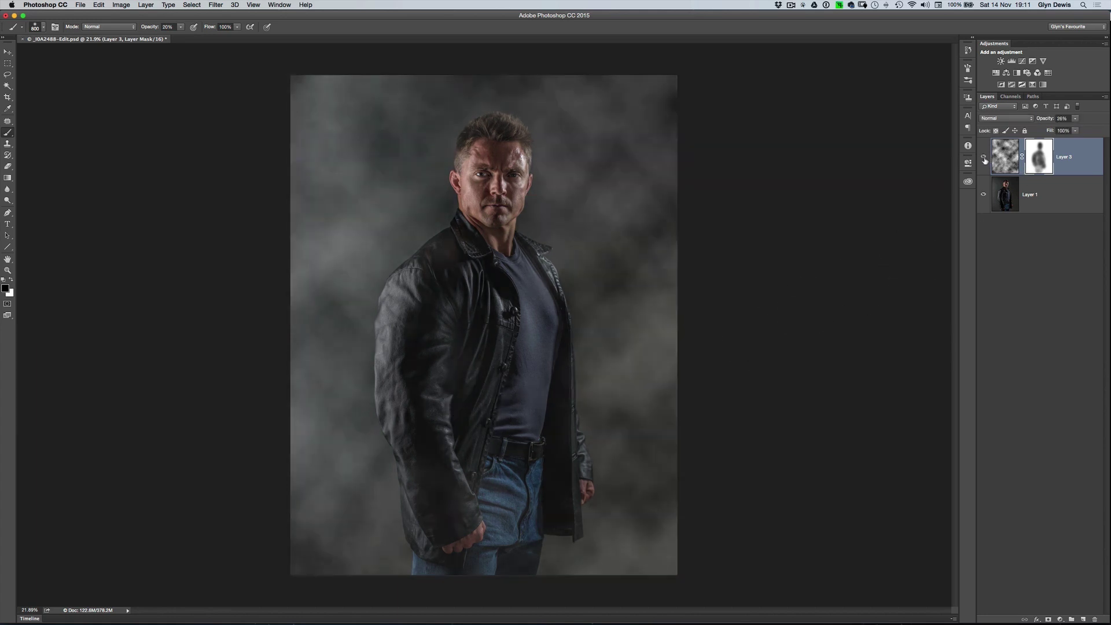
pyautogui.click(984, 157)
pyautogui.click(985, 158)
pyautogui.keyDown('alt'); pyautogui.click(1038, 156); pyautogui.keyUp('alt')
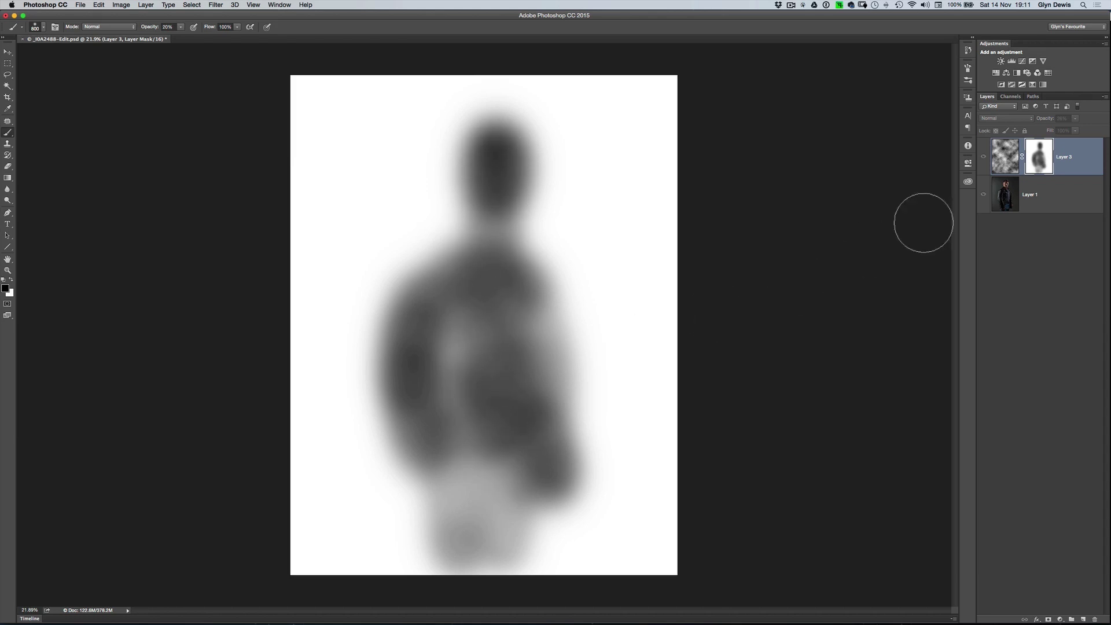
pyautogui.keyDown('alt'); pyautogui.click(1040, 158); pyautogui.keyUp('alt')
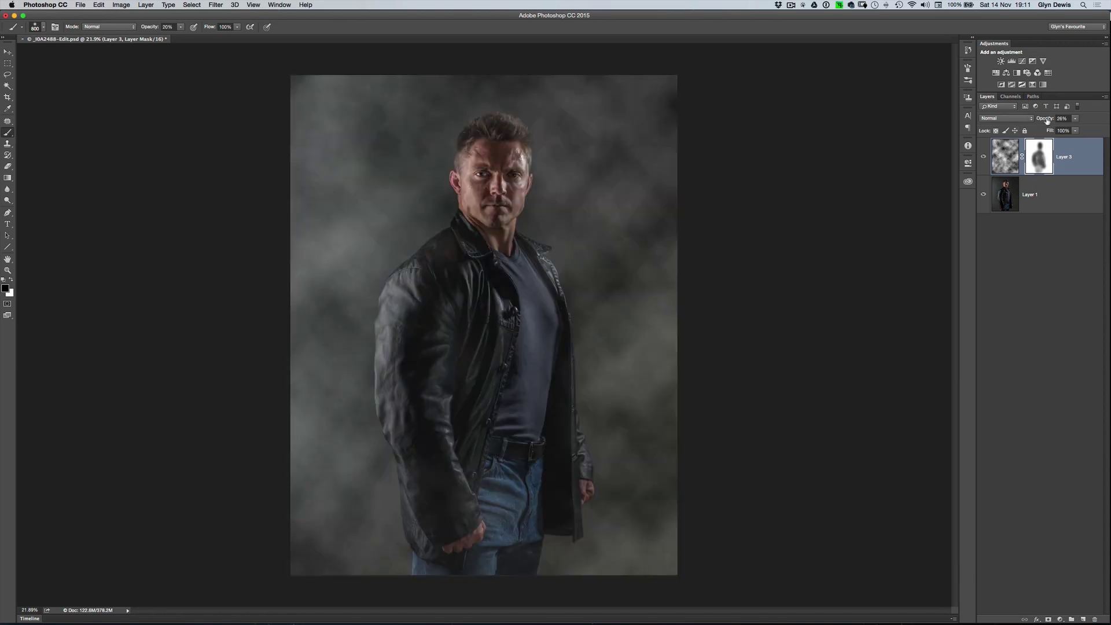
# Lower the masked clouds layer's opacity to 23%
pyautogui.moveTo(1047, 121)
pyautogui.mouseDown()
pyautogui.moveTo(1037, 120)
pyautogui.moveTo(1048, 123)
pyautogui.mouseUp()
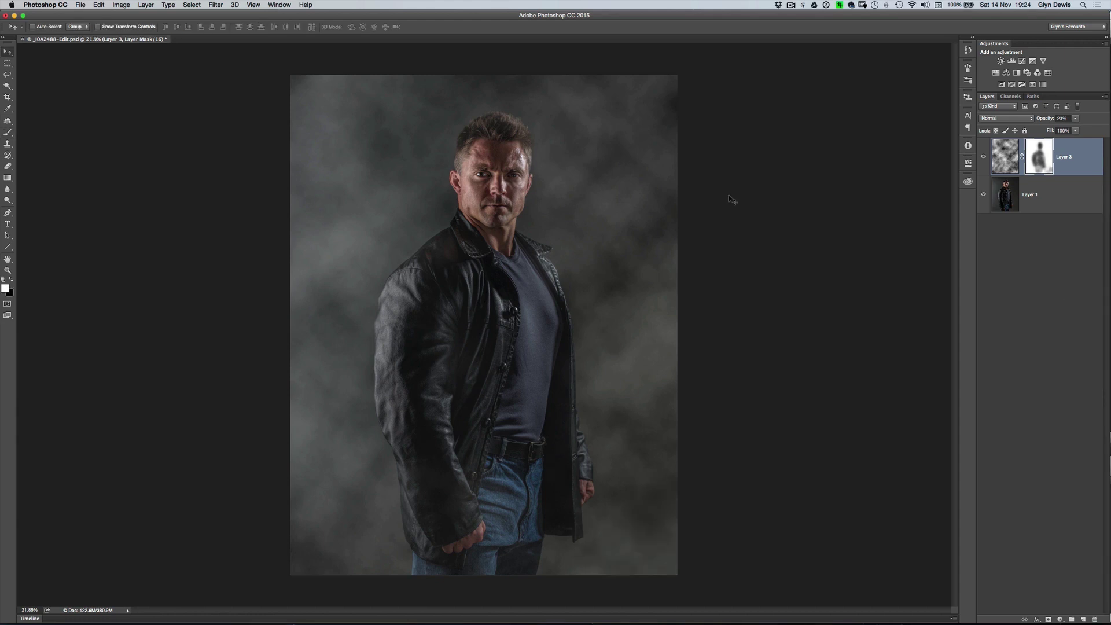
# Switch to Chrome, search Google for "xplosion brushes", and open the xplosion brush set page on Brusheezy
pyautogui.press('super+Tab')
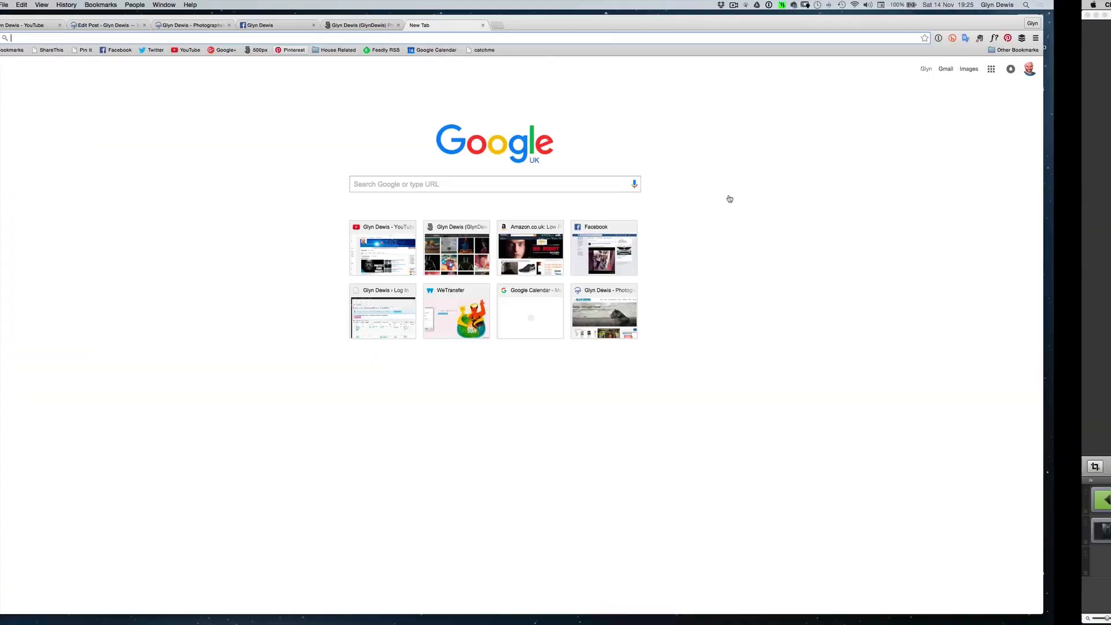
pyautogui.click(429, 182)
pyautogui.write('xp')
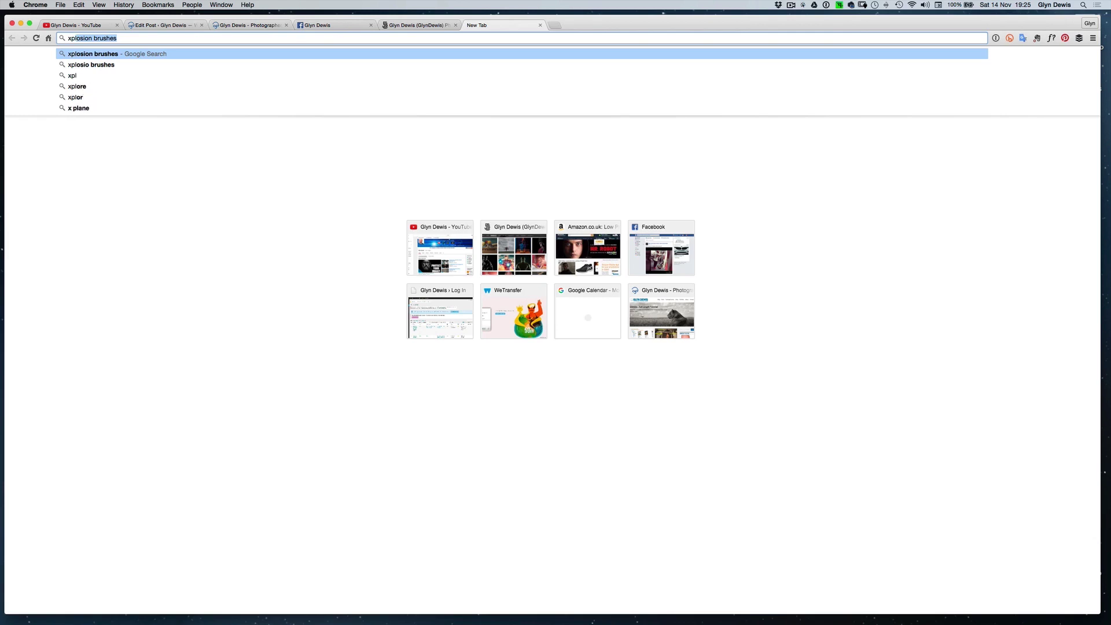
pyautogui.write('losion brushes')
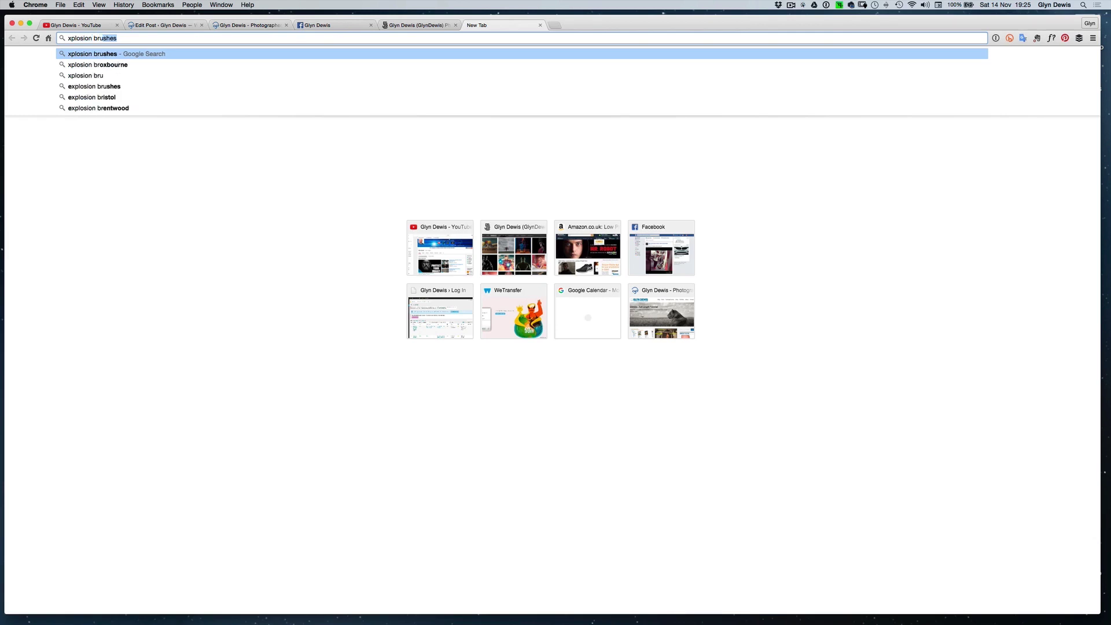
pyautogui.press('Return')
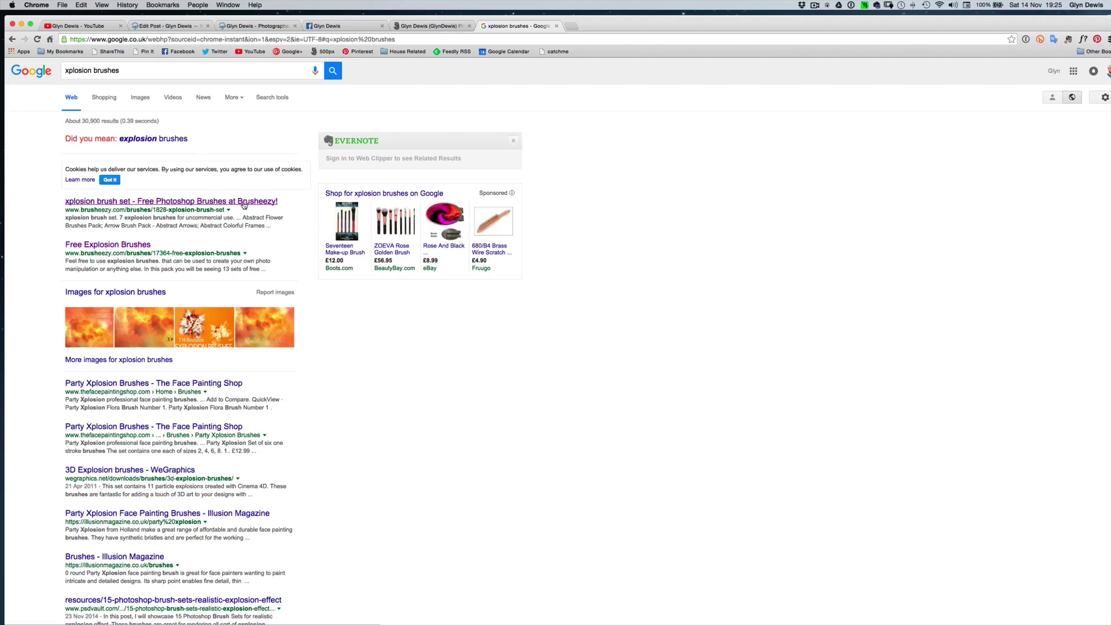
pyautogui.click(207, 204)
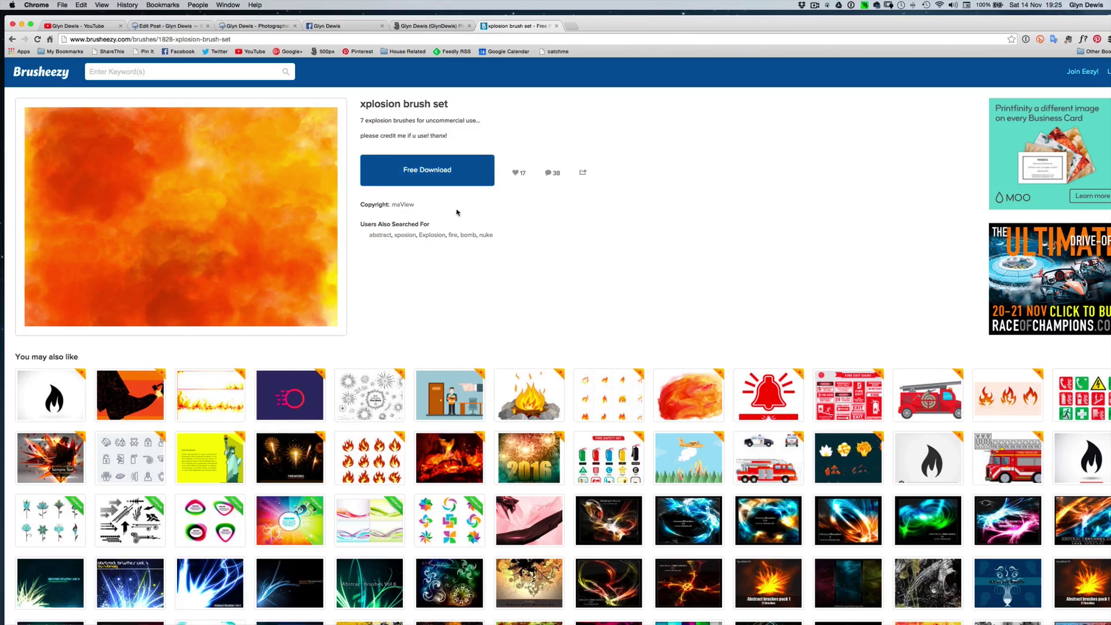
# Switch to Photoshop and load the downloaded xplosion brushes into the brush presets
pyautogui.press('super+Tab')
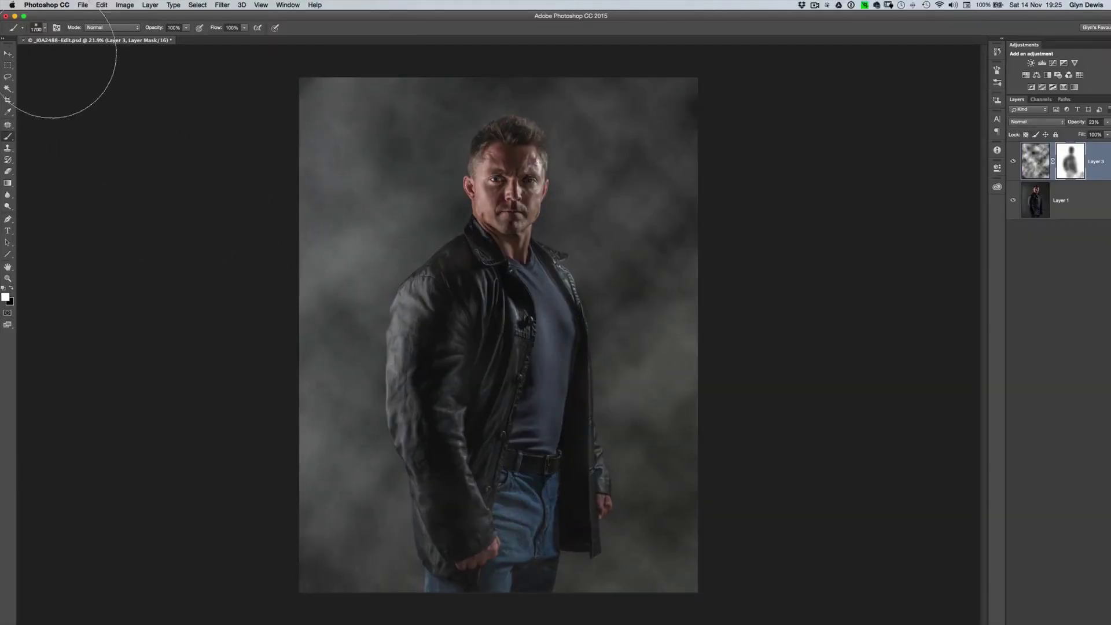
pyautogui.click(44, 29)
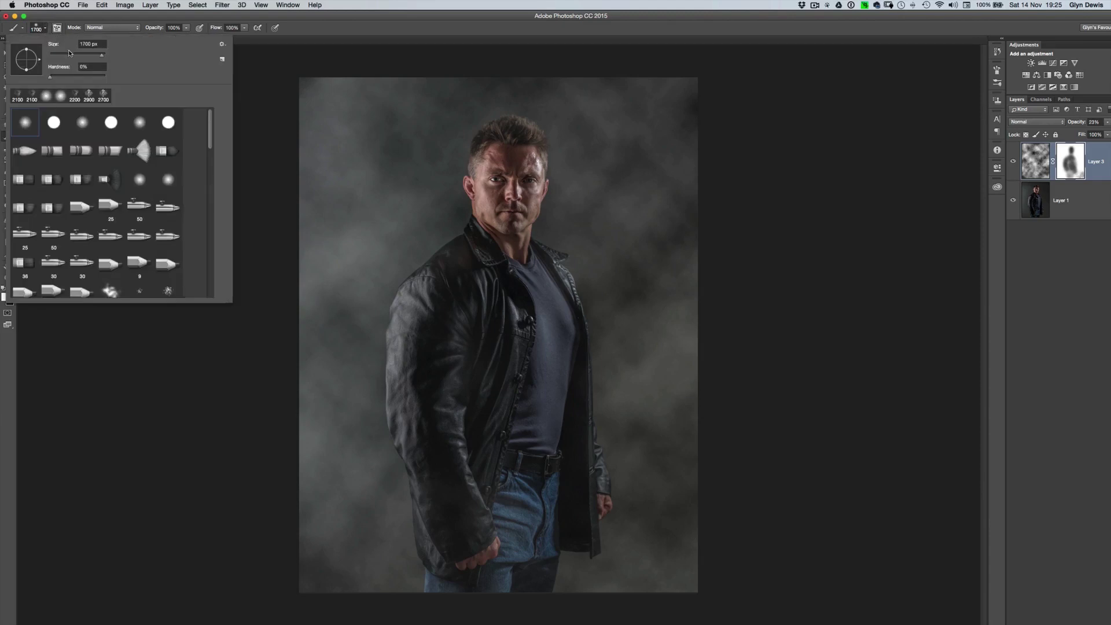
pyautogui.click(223, 45)
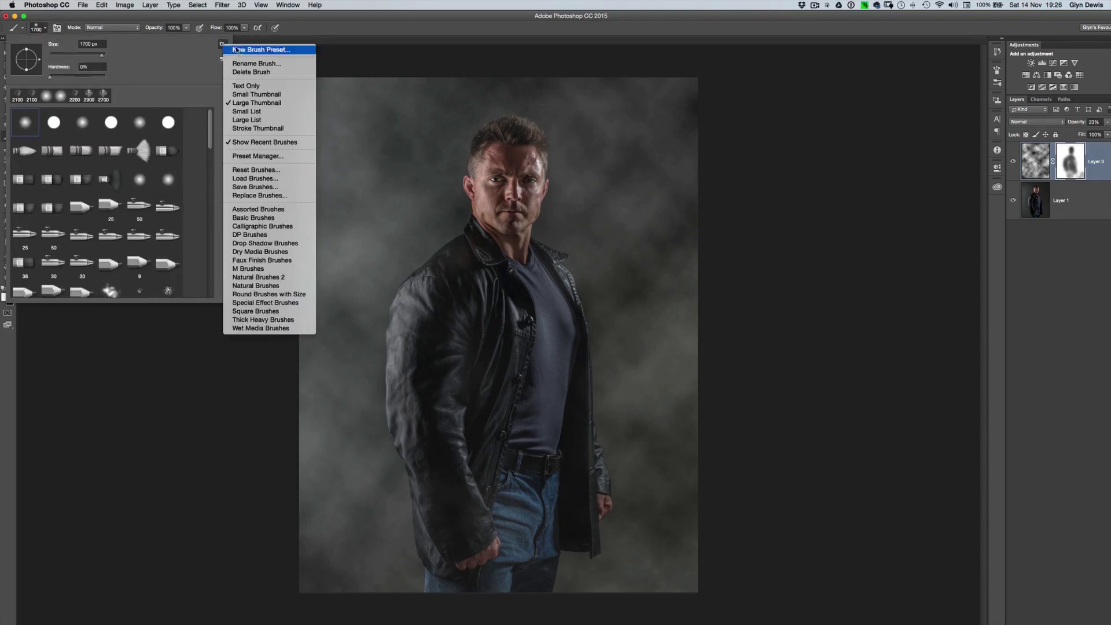
pyautogui.click(254, 179)
pyautogui.moveTo(211, 128)
pyautogui.mouseDown()
pyautogui.moveTo(194, 255)
pyautogui.moveTo(179, 269)
pyautogui.mouseUp()
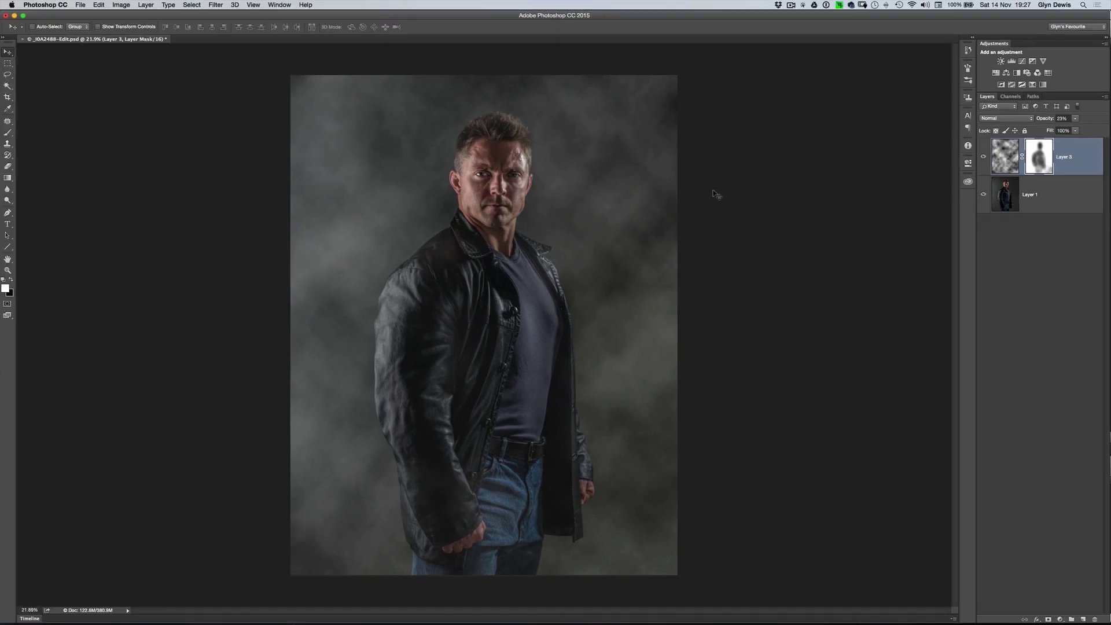
# Create a new white document using _I0A2488-Edit.psd as its document type, so it matches the portrait's size
pyautogui.click(80, 5)
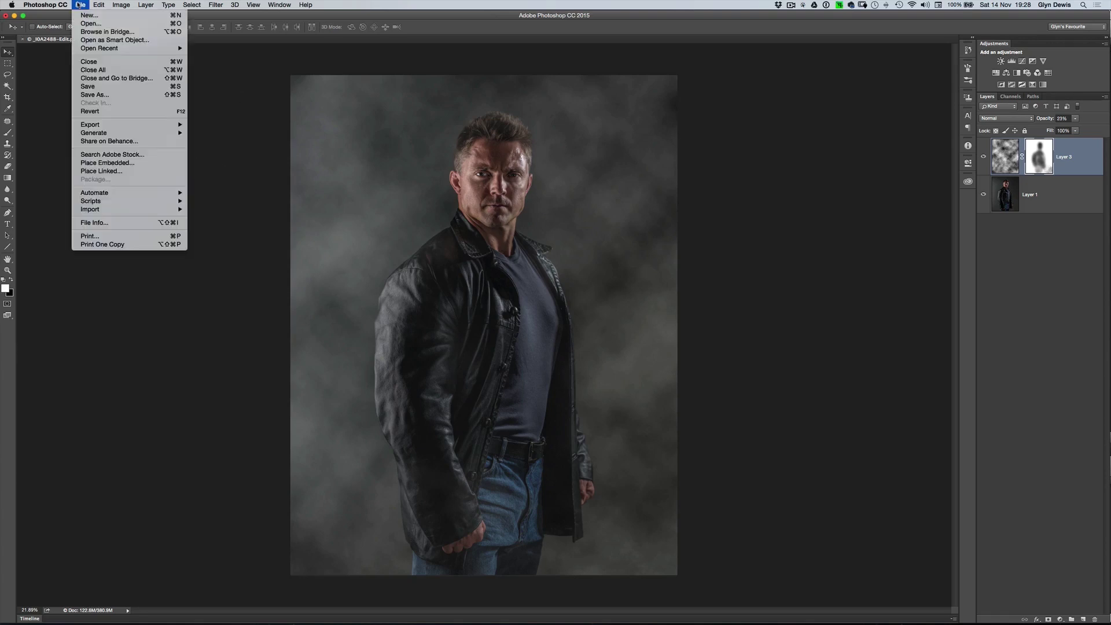
pyautogui.click(94, 21)
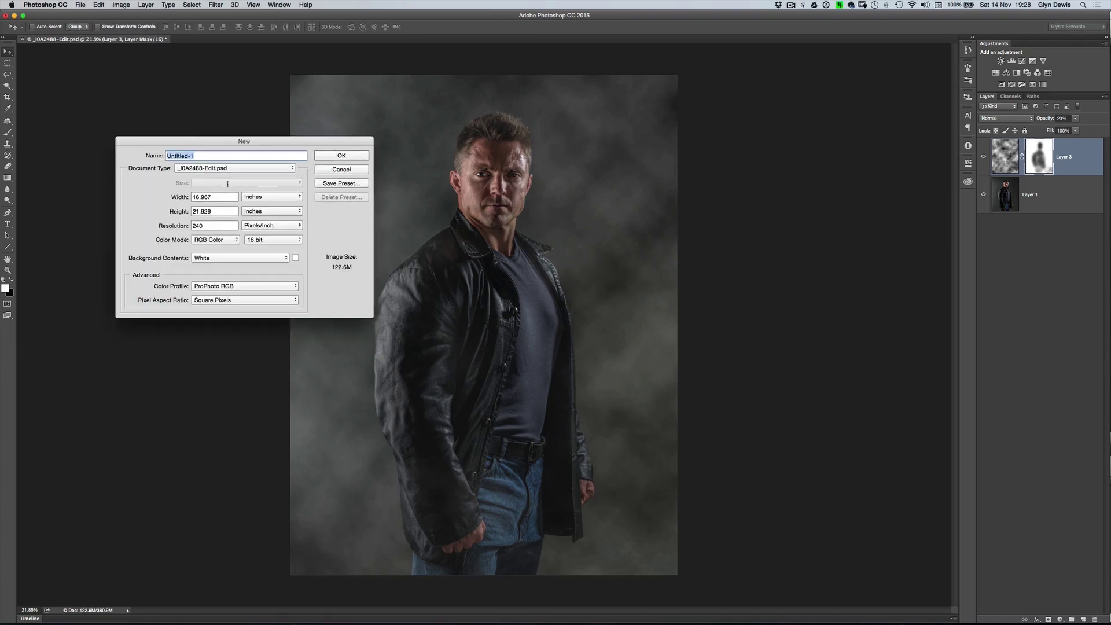
pyautogui.click(291, 168)
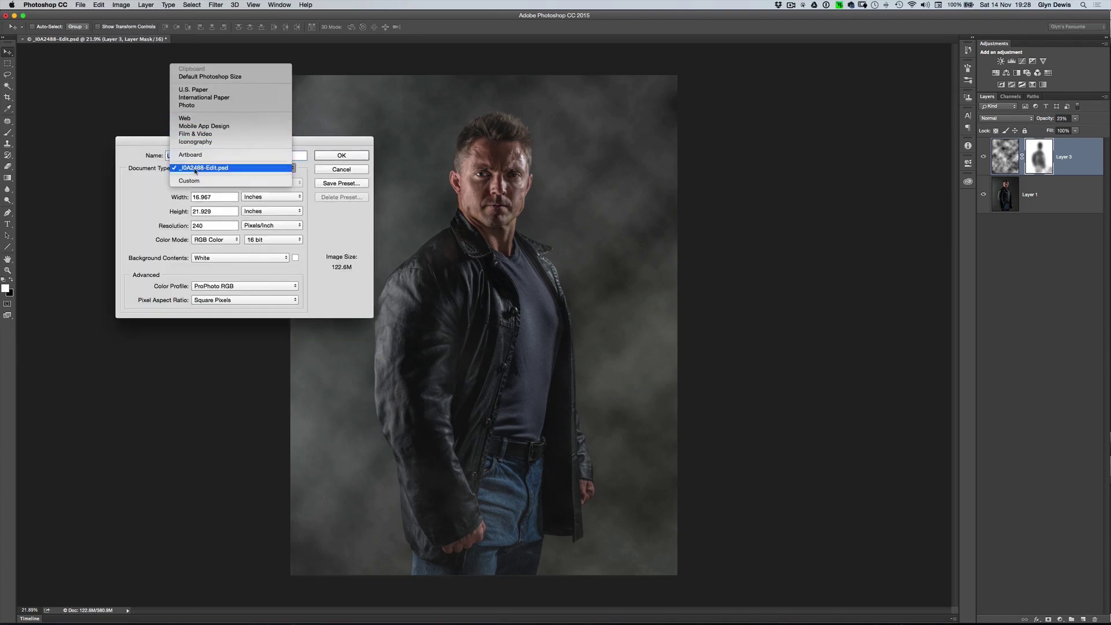
pyautogui.click(240, 168)
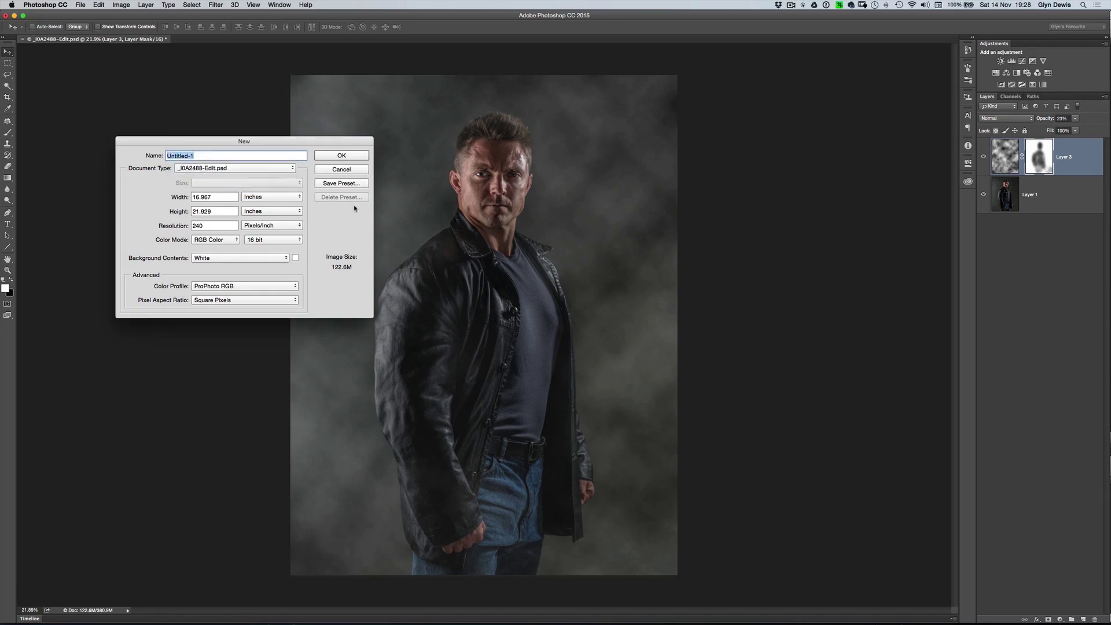
pyautogui.click(341, 156)
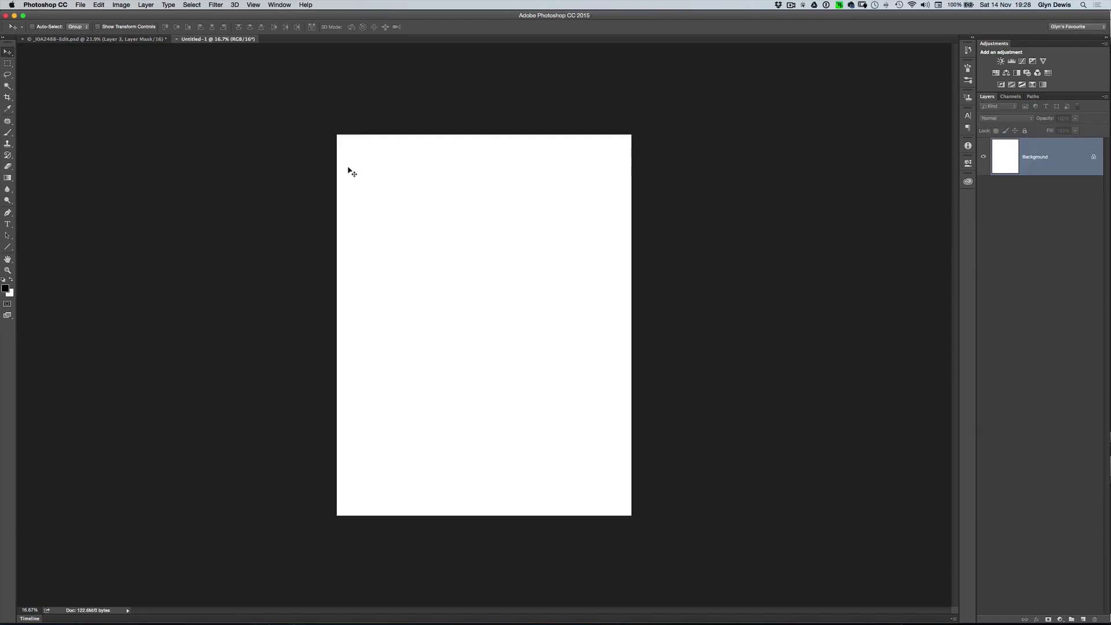
pyautogui.keyDown('super'); pyautogui.click(513, 276); pyautogui.keyUp('super')
pyautogui.press('super+0')
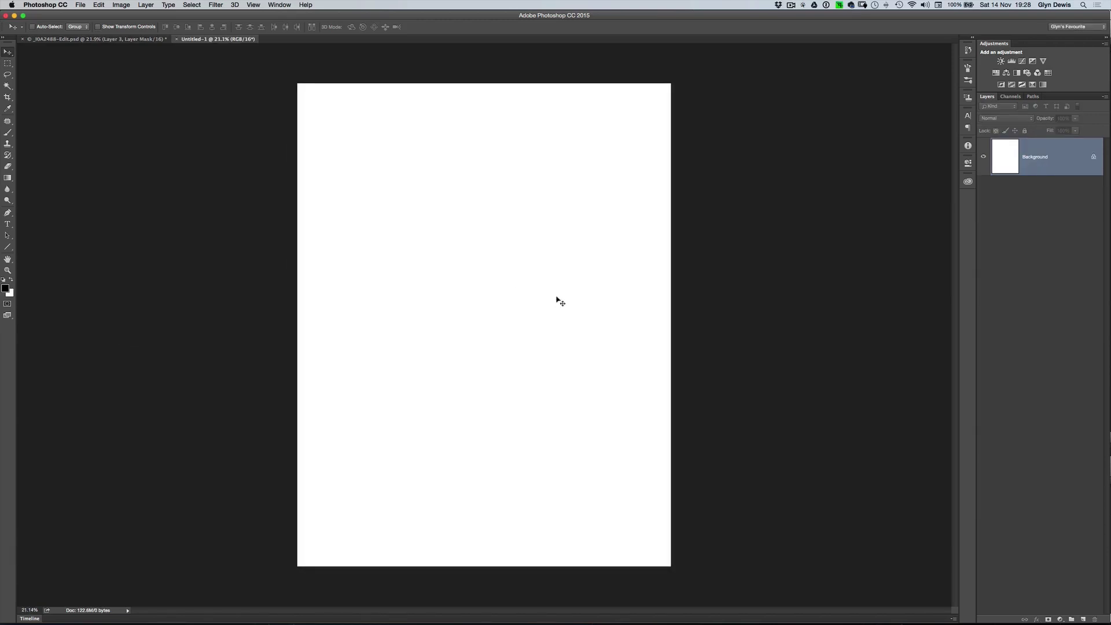
# Fill the new document's Background layer with black at 100% opacity in Normal mode
pyautogui.click(100, 5)
pyautogui.click(129, 144)
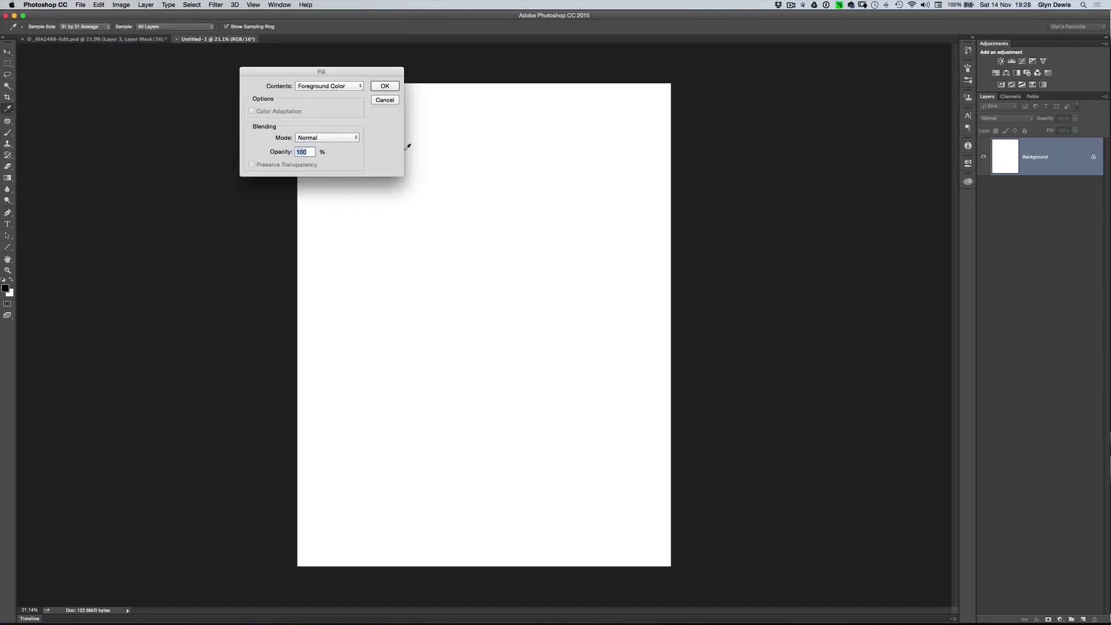
pyautogui.click(307, 89)
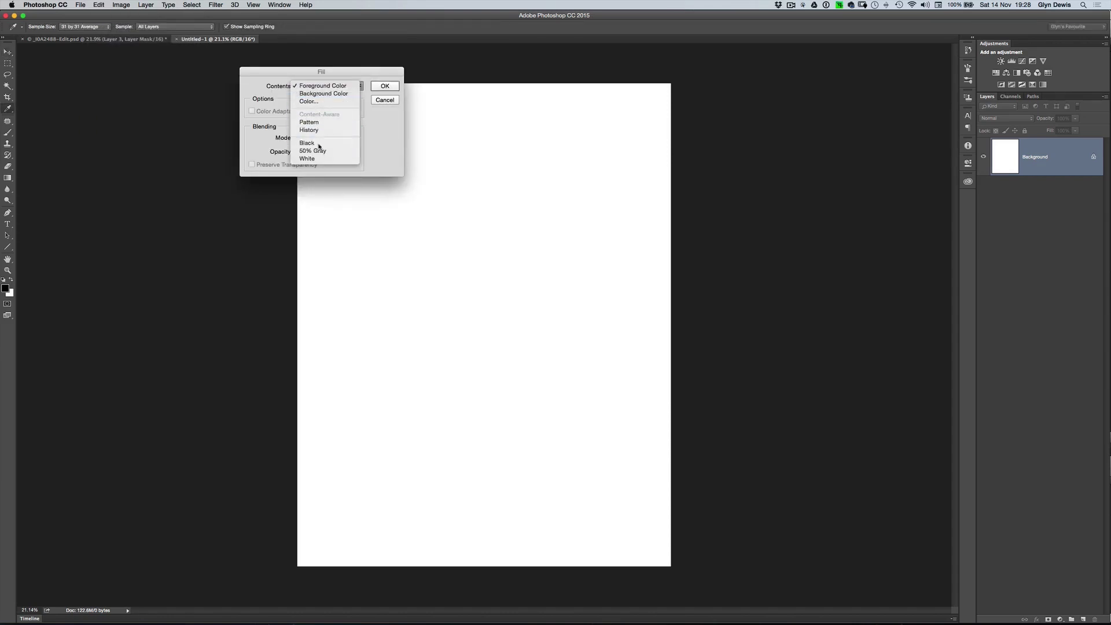
pyautogui.click(318, 144)
pyautogui.click(384, 86)
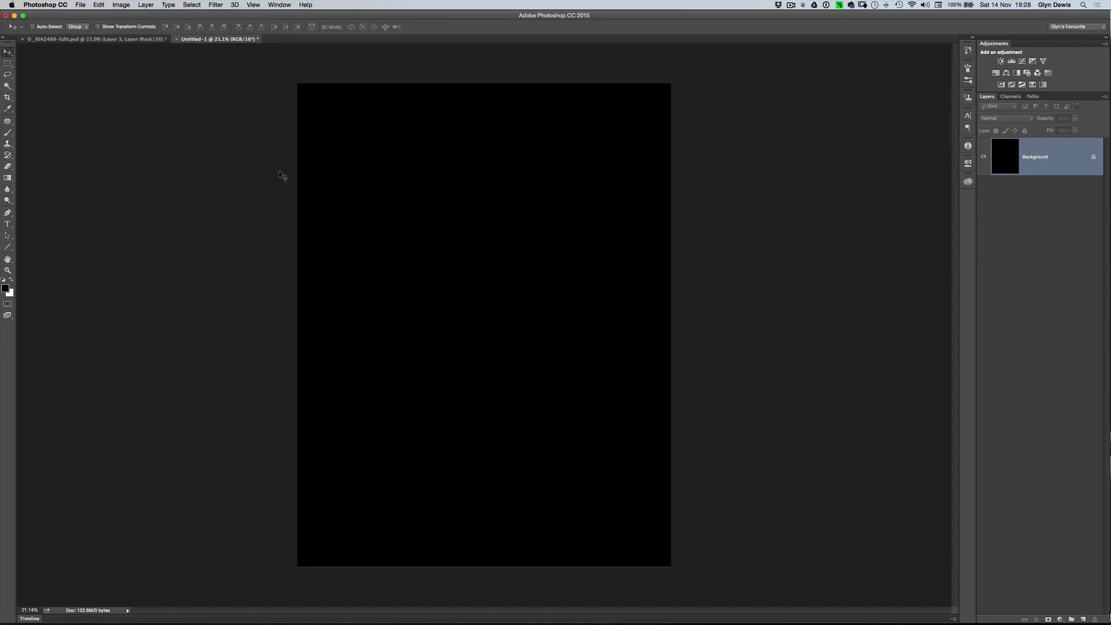
# Make white the foreground colour and pick the 305 px explosion brush for the Brush tool
pyautogui.click(12, 281)
pyautogui.press('b')
pyautogui.click(44, 28)
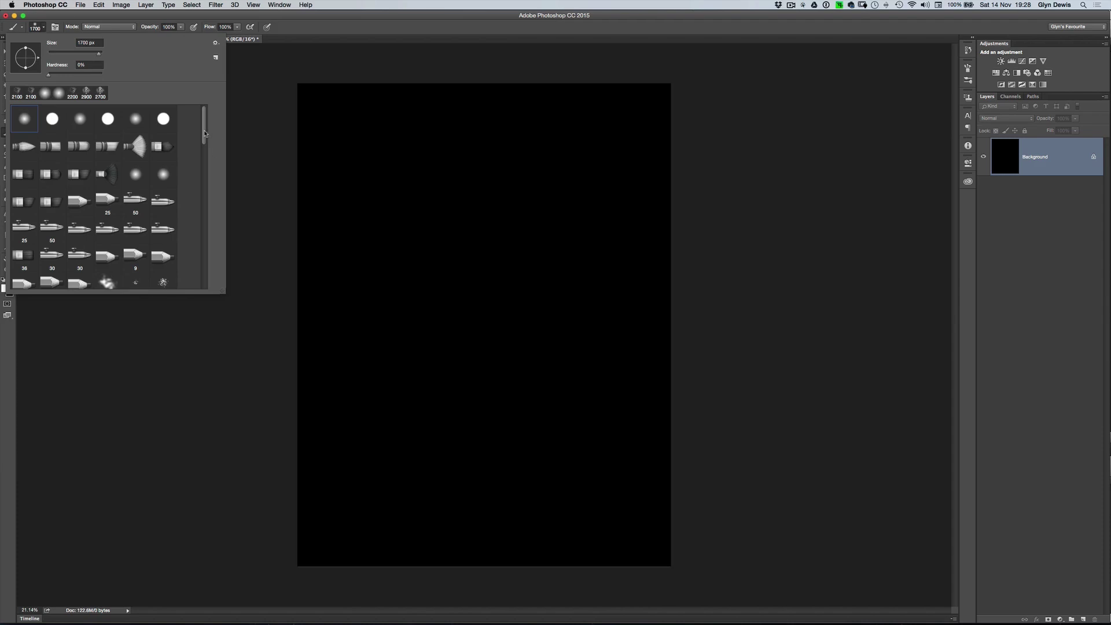
pyautogui.moveTo(204, 133); pyautogui.dragTo(204, 277)
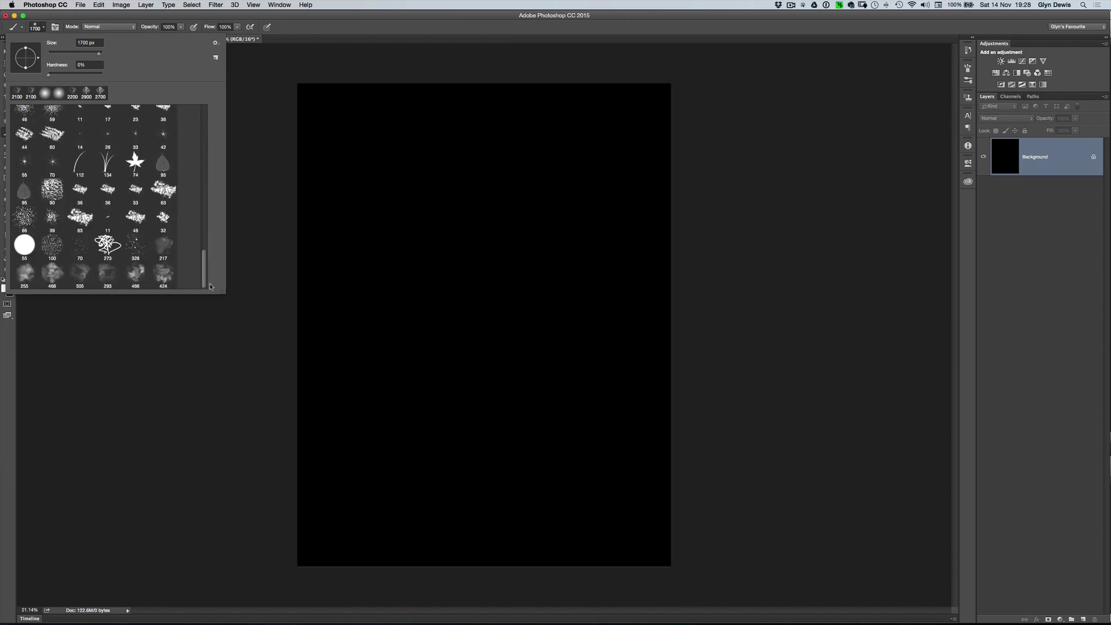
pyautogui.click(80, 274)
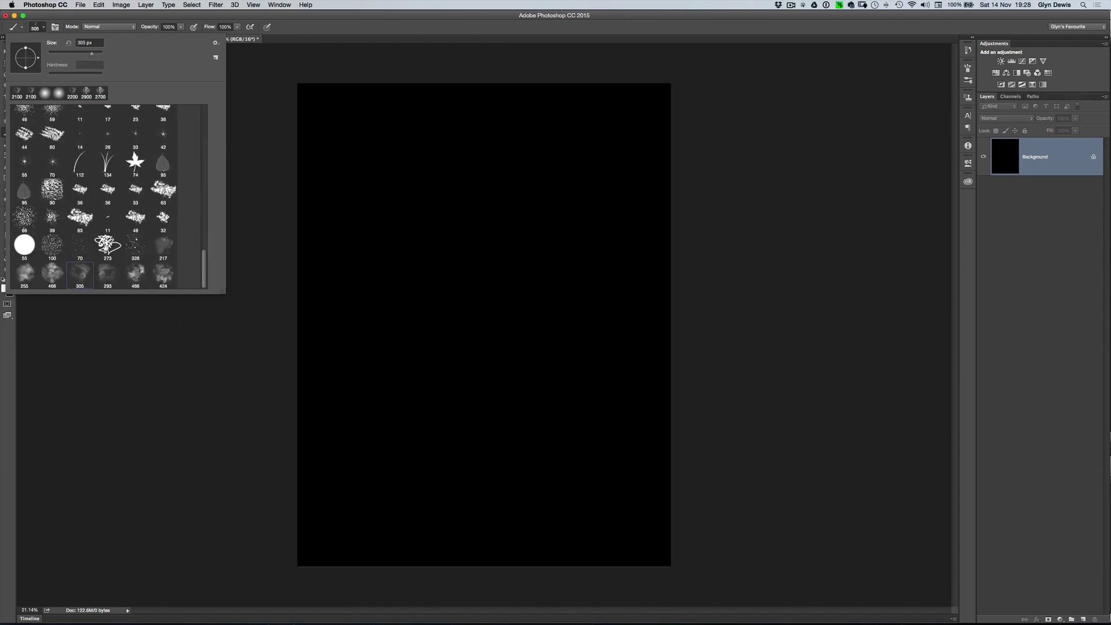
pyautogui.click(317, 24)
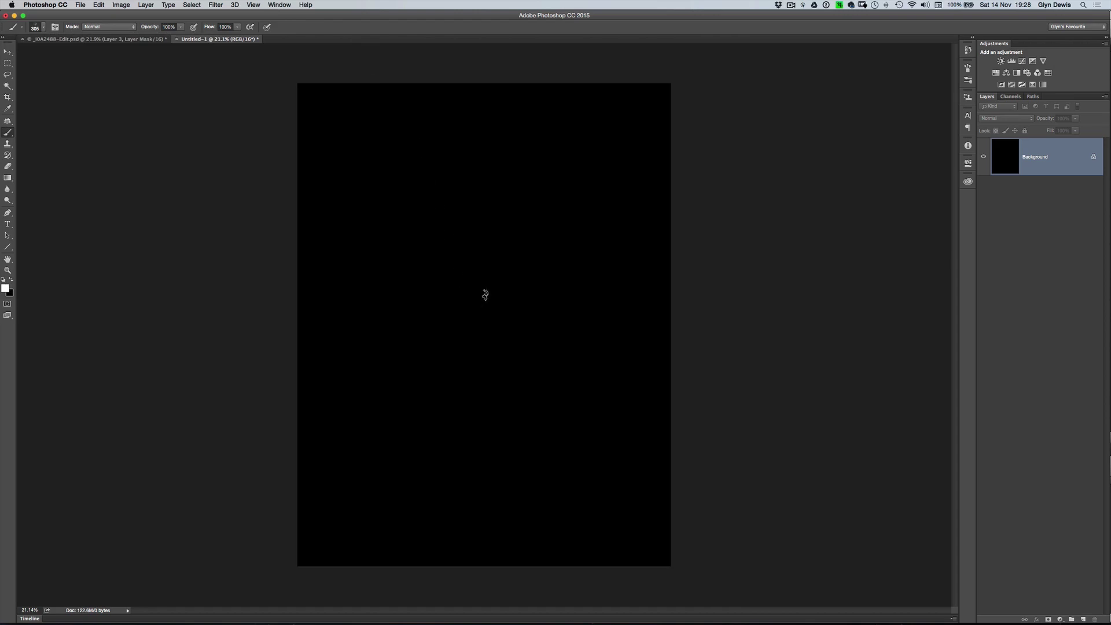
# Try the explosion brush at 800 px with white strokes across the middle of the black Background layer, and undo them
pyautogui.press(']')
pyautogui.press(']')
pyautogui.press(']')
pyautogui.press(']')
pyautogui.press(']')
pyautogui.moveTo(528, 271)
pyautogui.mouseDown()
pyautogui.moveTo(446, 310)
pyautogui.moveTo(523, 336)
pyautogui.moveTo(429, 367)
pyautogui.moveTo(640, 397)
pyautogui.mouseUp()
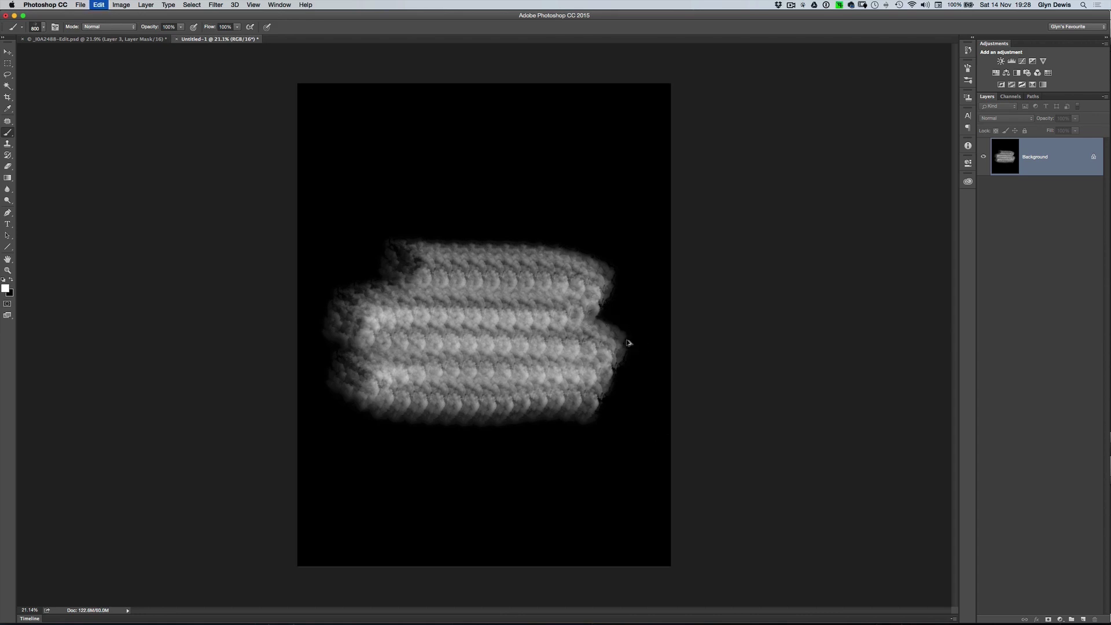
pyautogui.press('super+z')
# Add a new layer and enable Shape Dynamics for the brush with 70% size jitter and 100% angle jitter
pyautogui.click(1083, 620)
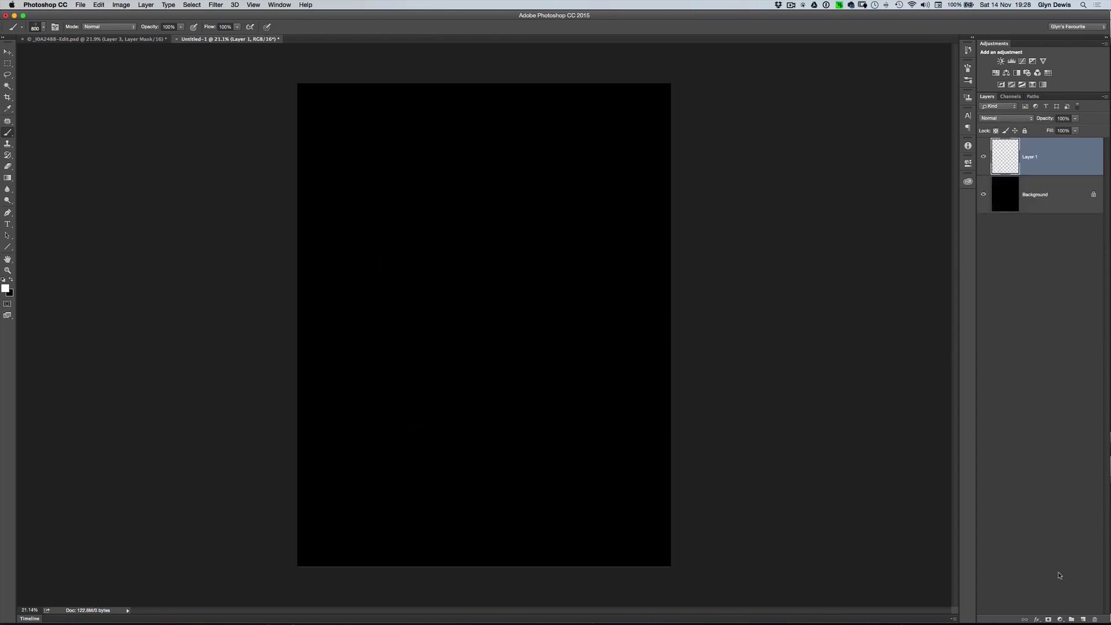
pyautogui.click(55, 27)
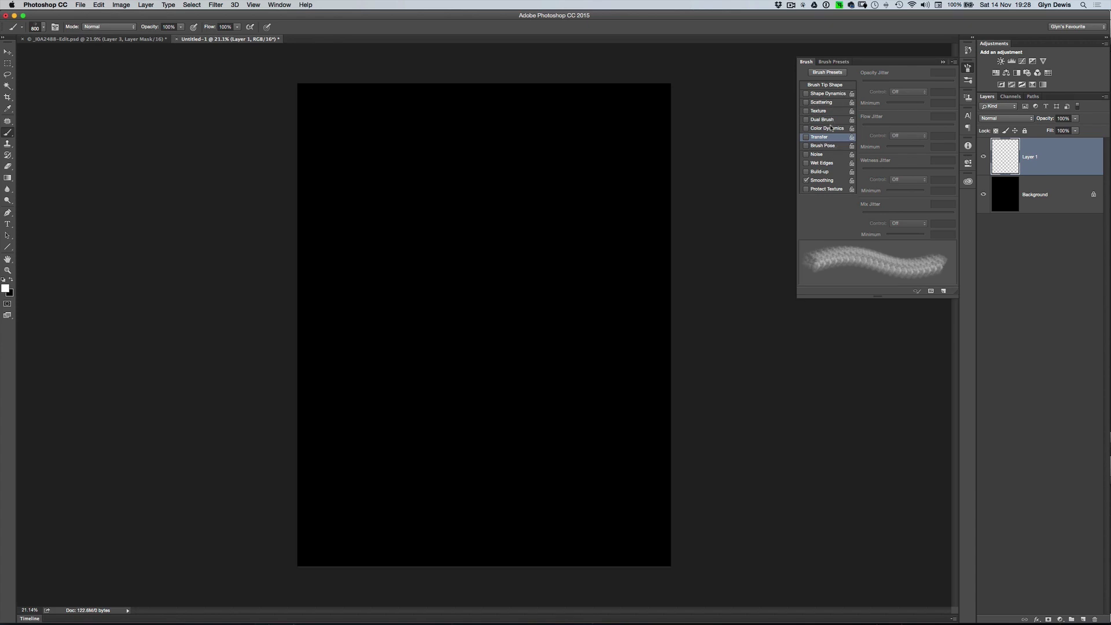
pyautogui.click(827, 93)
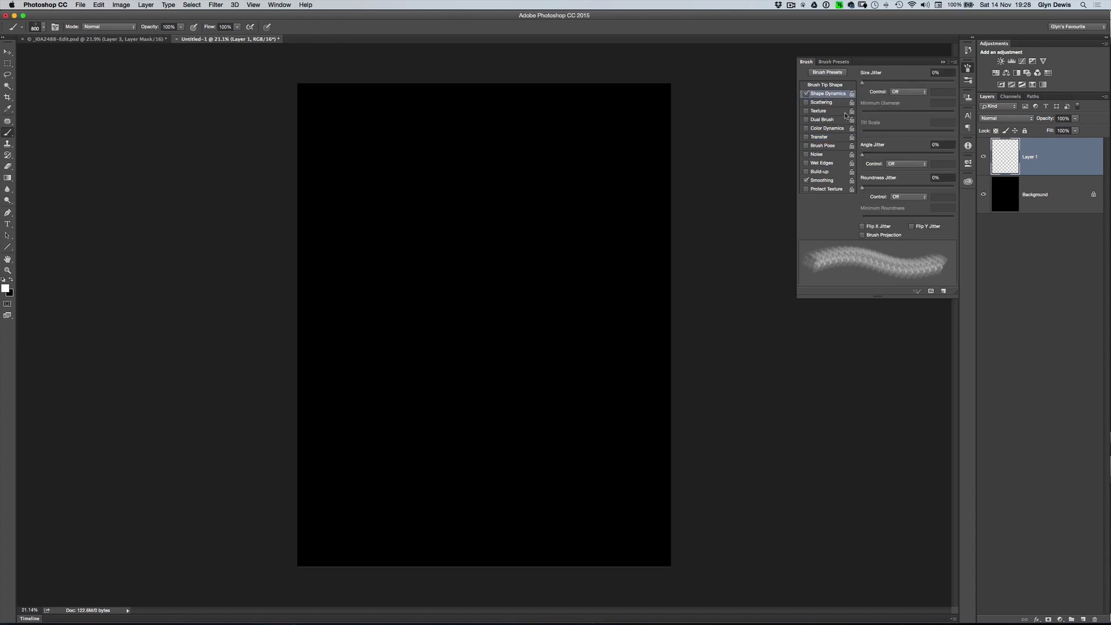
pyautogui.moveTo(862, 83)
pyautogui.mouseDown()
pyautogui.moveTo(946, 84)
pyautogui.moveTo(928, 84)
pyautogui.mouseUp()
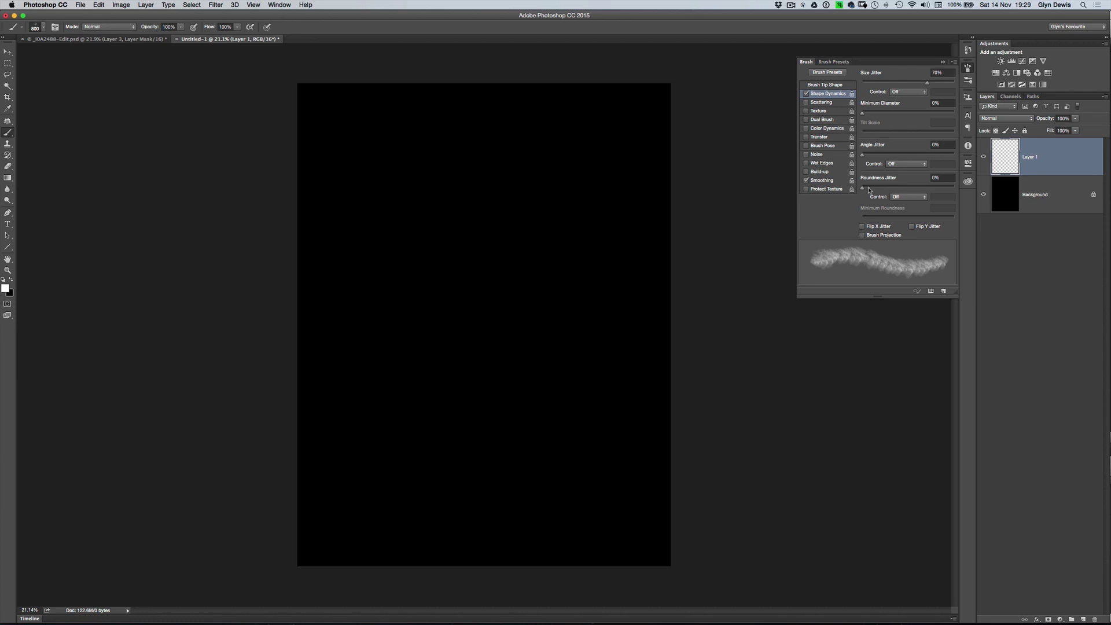
pyautogui.moveTo(862, 157); pyautogui.dragTo(965, 161)
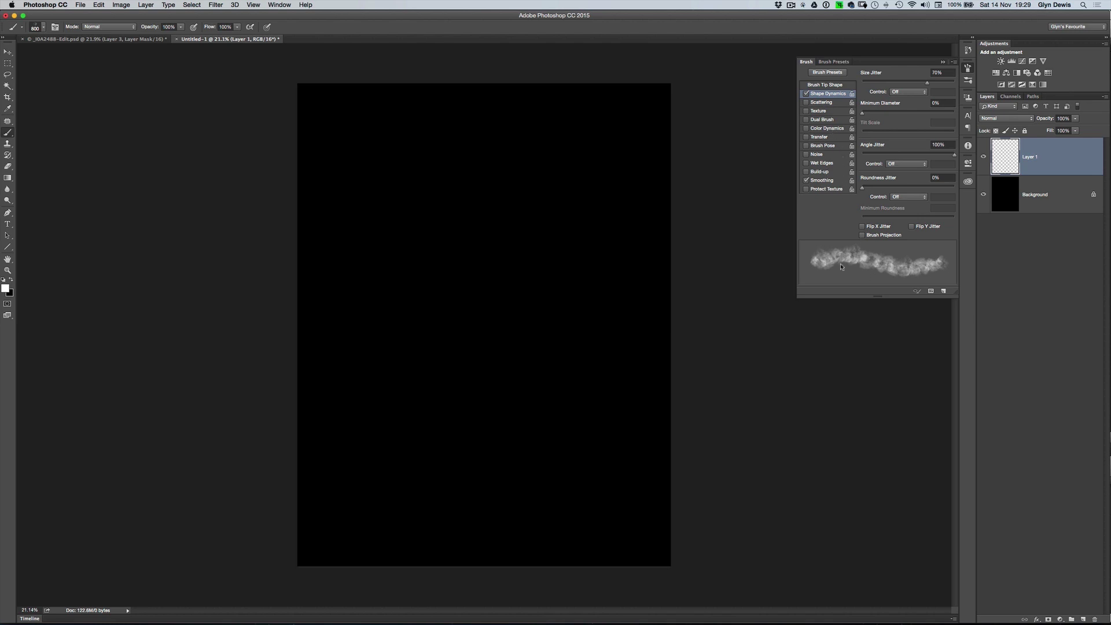
# Enable Transfer for the brush and lower its opacity jitter
pyautogui.click(818, 138)
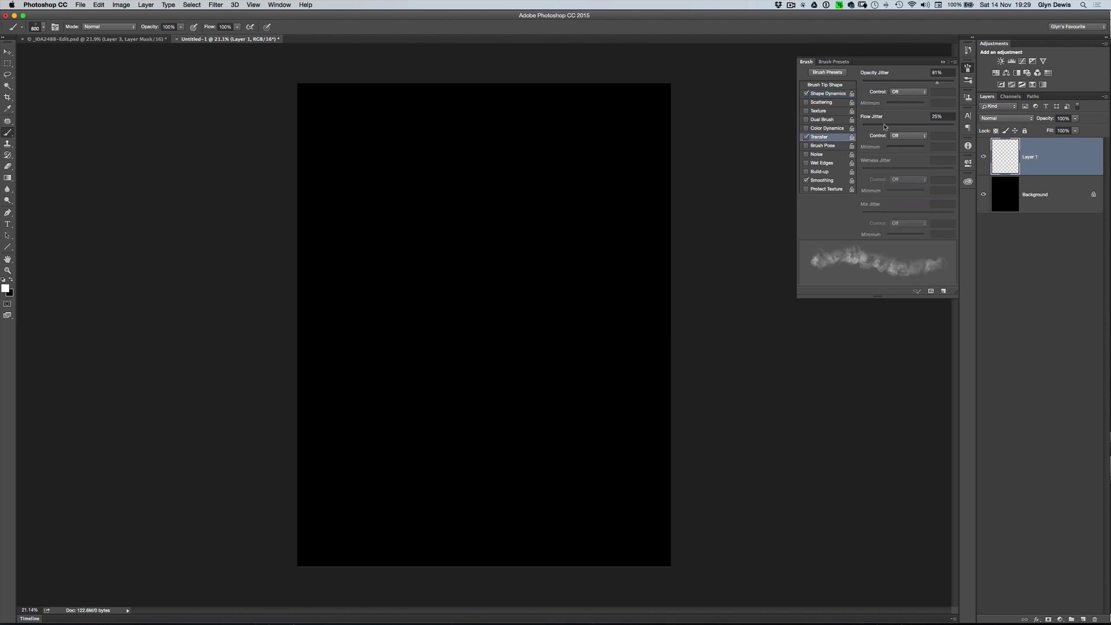
pyautogui.moveTo(938, 83); pyautogui.dragTo(918, 85)
pyautogui.click(968, 69)
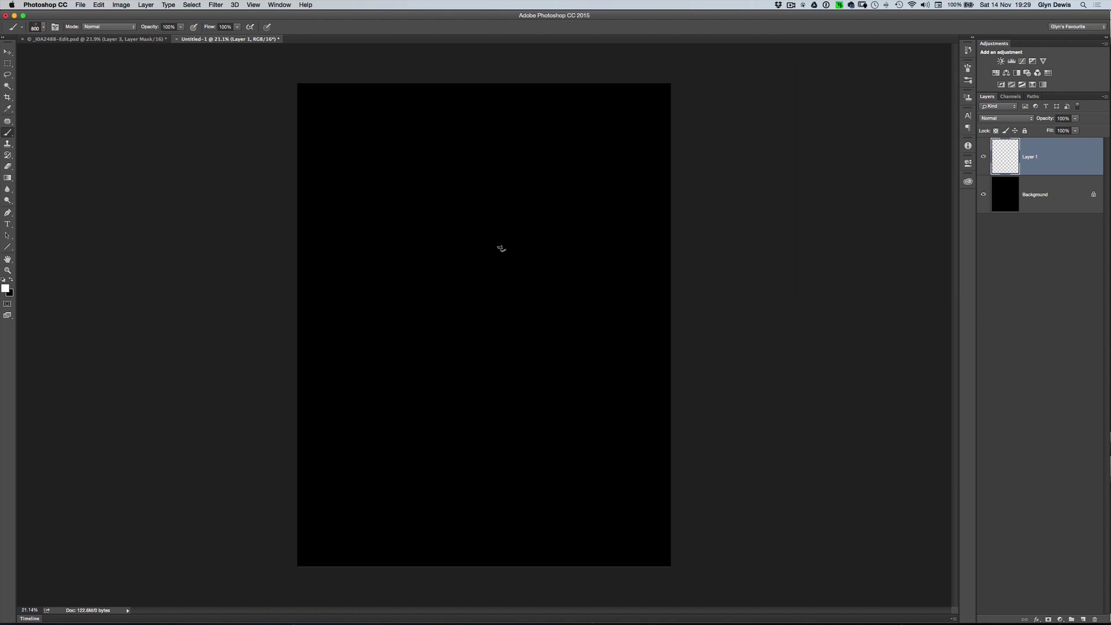
# Try out the enlarged brush by painting white smoke across the middle of the new layer, and delete that layer
pyautogui.press(']')
pyautogui.press(']')
pyautogui.press(']')
pyautogui.press(']')
pyautogui.press(']')
pyautogui.press(']')
pyautogui.press(']')
pyautogui.press(']')
pyautogui.moveTo(404, 261)
pyautogui.mouseDown()
pyautogui.moveTo(548, 265)
pyautogui.moveTo(595, 300)
pyautogui.moveTo(454, 313)
pyautogui.moveTo(352, 352)
pyautogui.moveTo(341, 333)
pyautogui.moveTo(458, 354)
pyautogui.moveTo(565, 354)
pyautogui.moveTo(597, 406)
pyautogui.moveTo(408, 394)
pyautogui.moveTo(389, 460)
pyautogui.moveTo(558, 453)
pyautogui.moveTo(641, 509)
pyautogui.mouseUp()
pyautogui.press(']')
pyautogui.press(']')
pyautogui.press(']')
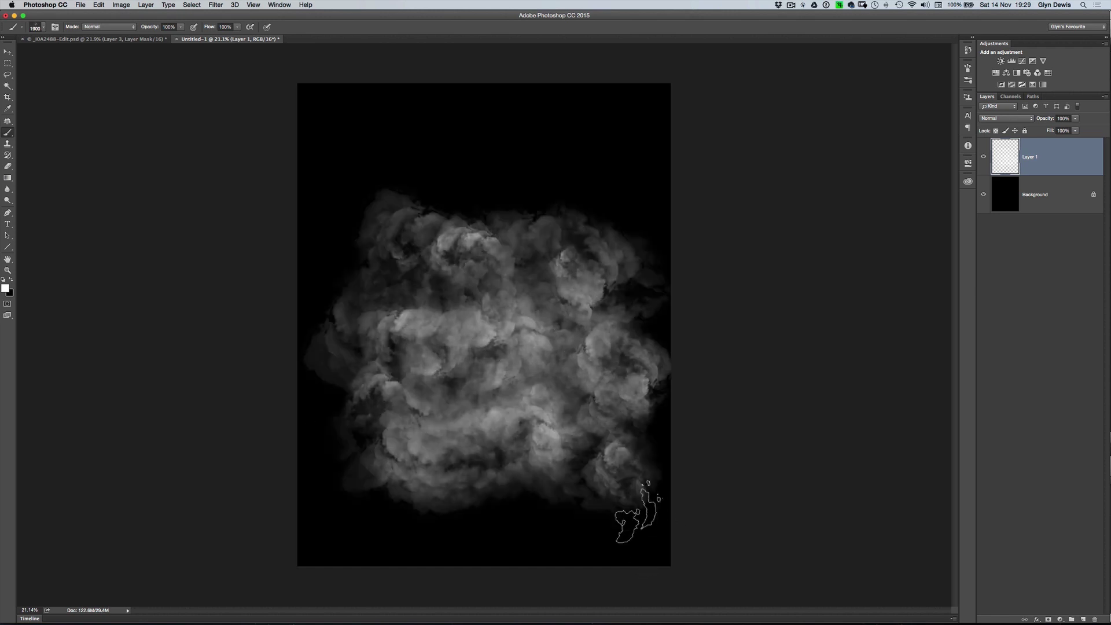
pyautogui.press(']')
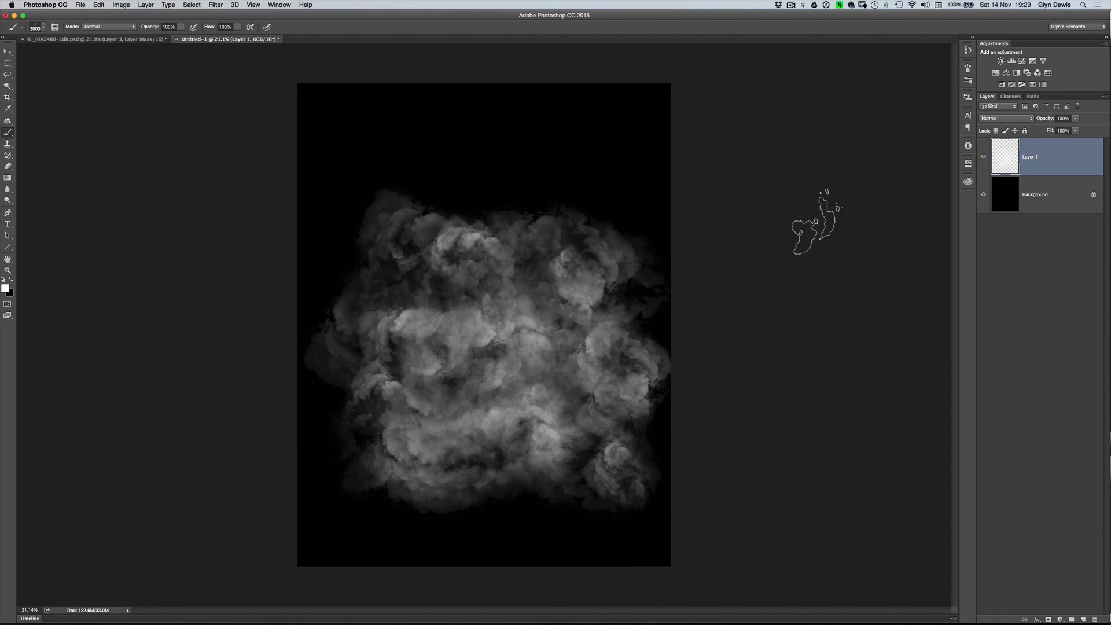
pyautogui.press('BackSpace')
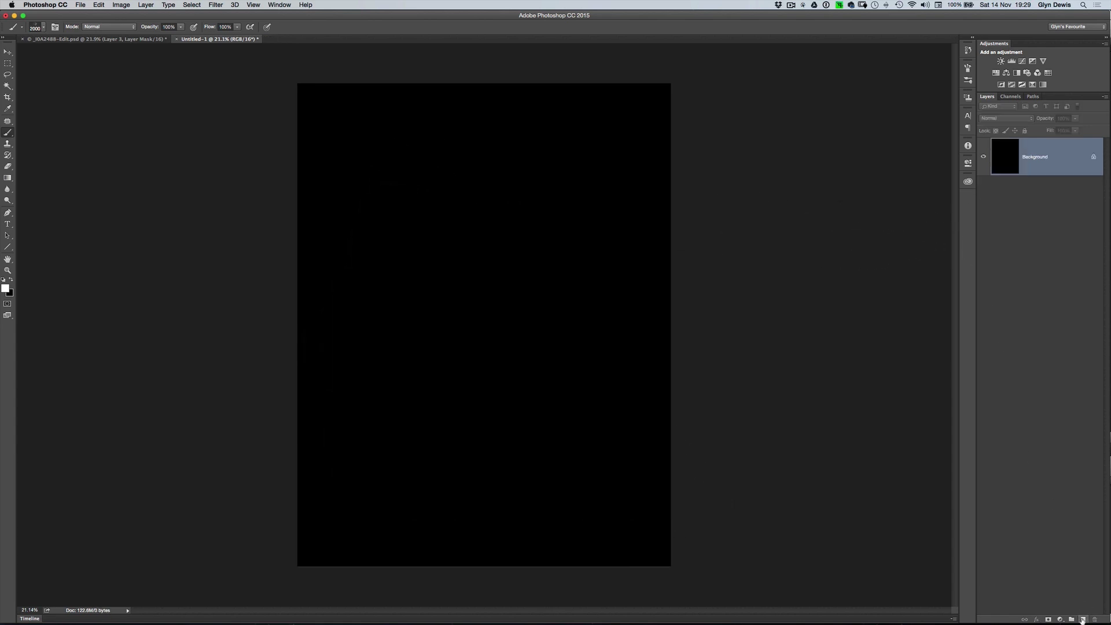
# Add a new layer and cover the whole canvas with white smoke, using the explosion brush at 3100 px and 80% opacity
pyautogui.click(1083, 619)
pyautogui.press(']')
pyautogui.press(']')
pyautogui.press(']')
pyautogui.press(']')
pyautogui.press(']')
pyautogui.press(']')
pyautogui.press(']')
pyautogui.press(']')
pyautogui.press(']')
pyautogui.press(']')
pyautogui.press(']')
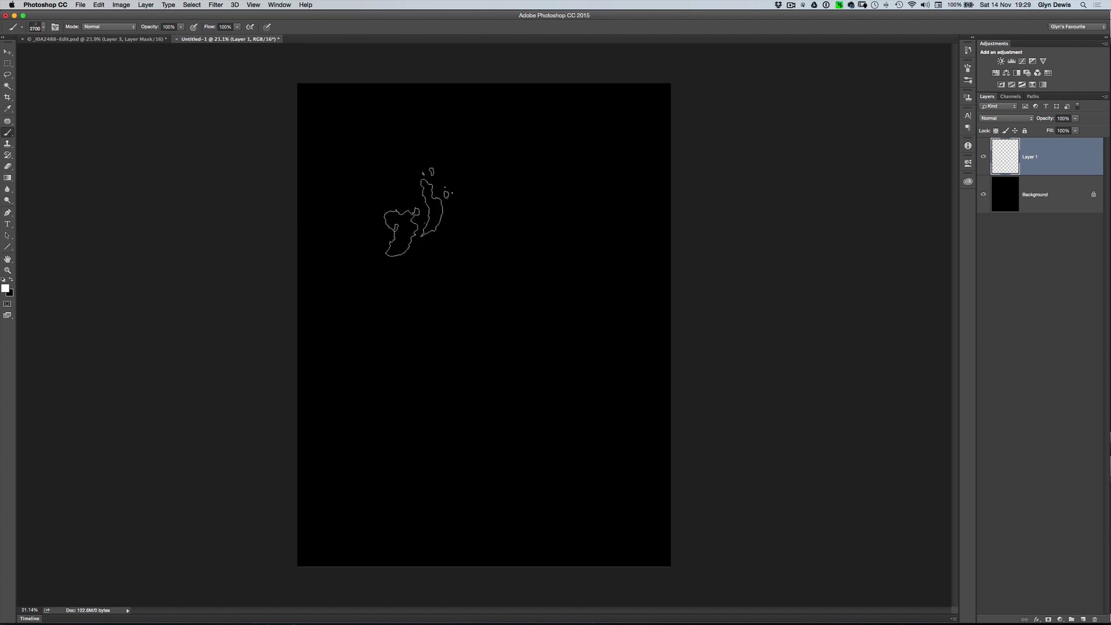
pyautogui.press('8')
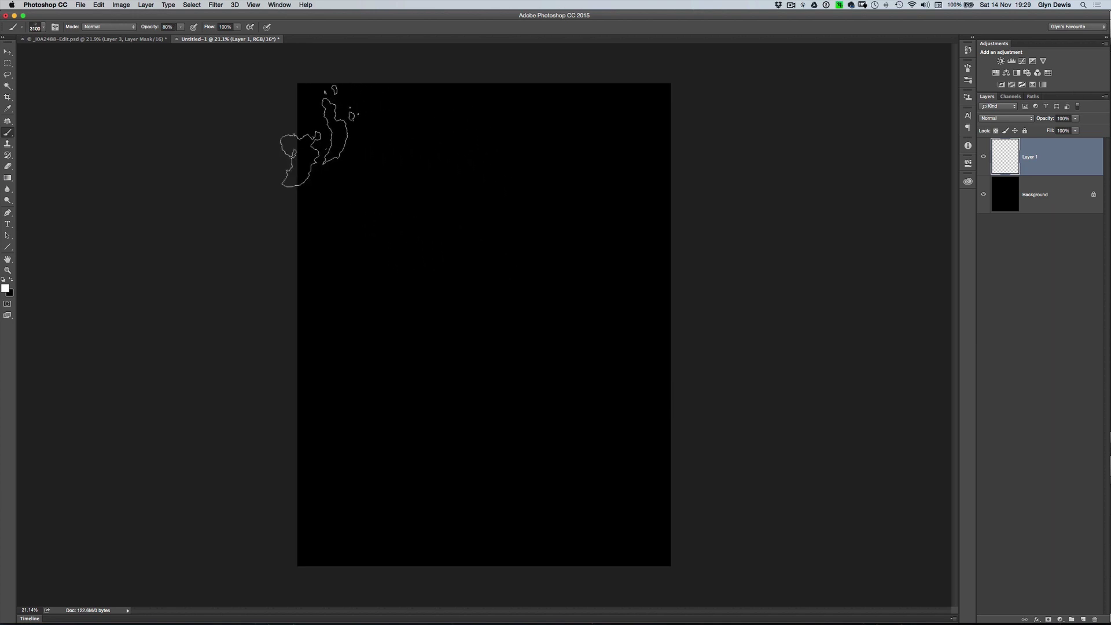
pyautogui.moveTo(310, 137)
pyautogui.mouseDown()
pyautogui.moveTo(576, 139)
pyautogui.moveTo(763, 227)
pyautogui.moveTo(481, 197)
pyautogui.moveTo(263, 227)
pyautogui.moveTo(326, 309)
pyautogui.moveTo(541, 300)
pyautogui.moveTo(694, 352)
pyautogui.moveTo(537, 392)
pyautogui.moveTo(271, 425)
pyautogui.moveTo(372, 494)
pyautogui.moveTo(654, 489)
pyautogui.moveTo(659, 544)
pyautogui.moveTo(267, 544)
pyautogui.moveTo(230, 379)
pyautogui.moveTo(576, 348)
pyautogui.moveTo(693, 430)
pyautogui.moveTo(504, 308)
pyautogui.moveTo(395, 203)
pyautogui.moveTo(442, 397)
pyautogui.moveTo(422, 402)
pyautogui.moveTo(585, 508)
pyautogui.moveTo(542, 419)
pyautogui.moveTo(720, 260)
pyautogui.mouseUp()
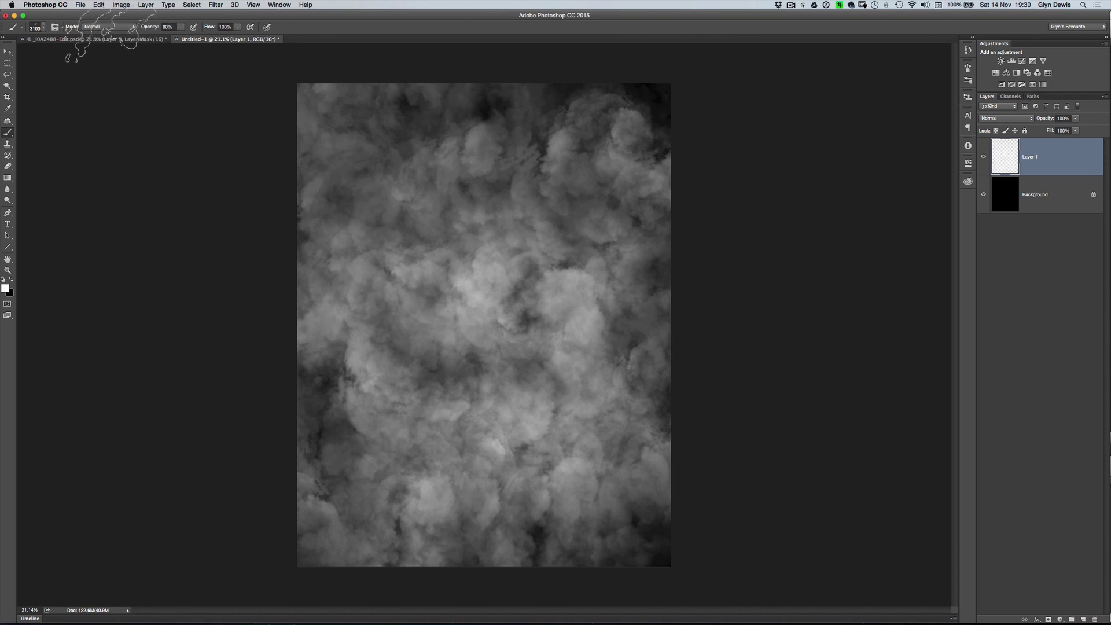
# Compare the _I0A2488-Edit.psd portrait with the finished version in Lightroom, and switch back to Photoshop
pyautogui.press('v')
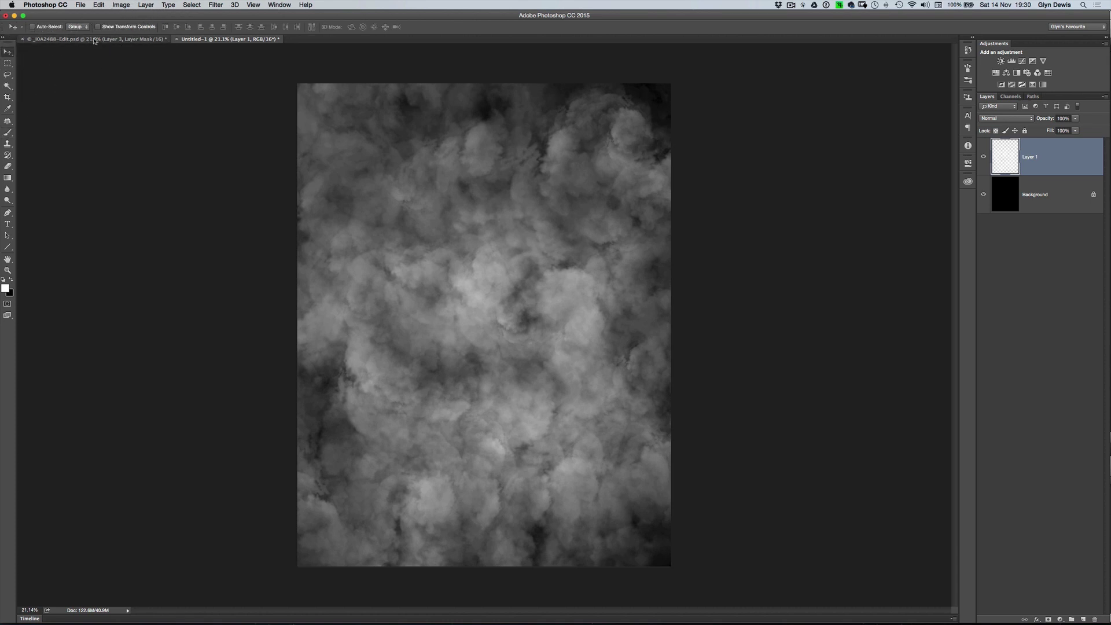
pyautogui.click(40, 38)
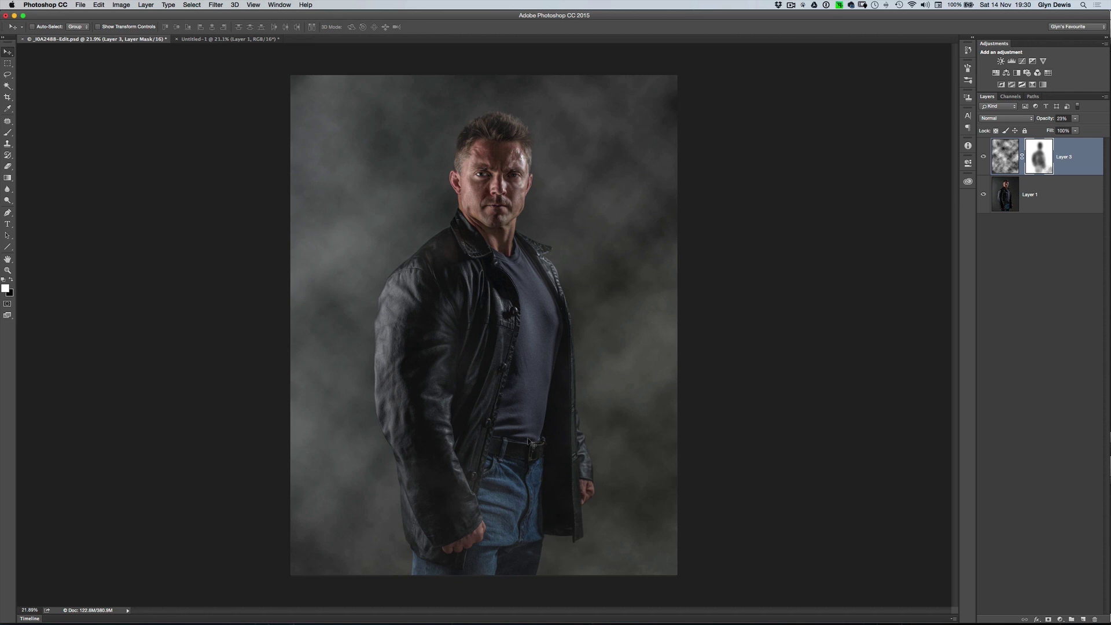
pyautogui.press('super+Tab')
pyautogui.press('super+Tab')
pyautogui.press('super+Tab')
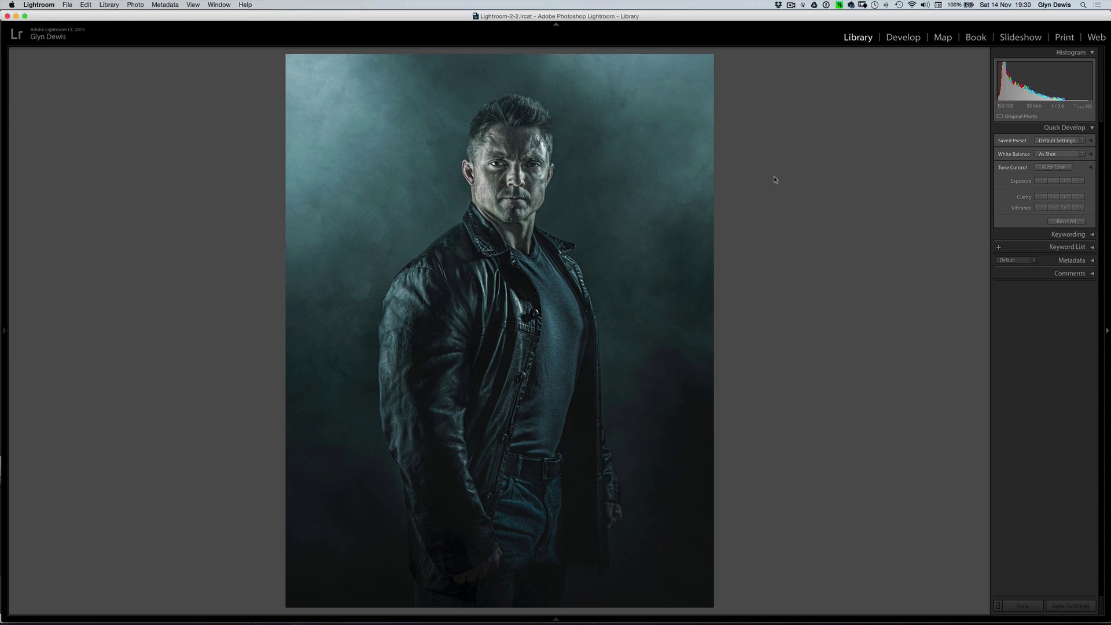
pyautogui.press('super+Tab')
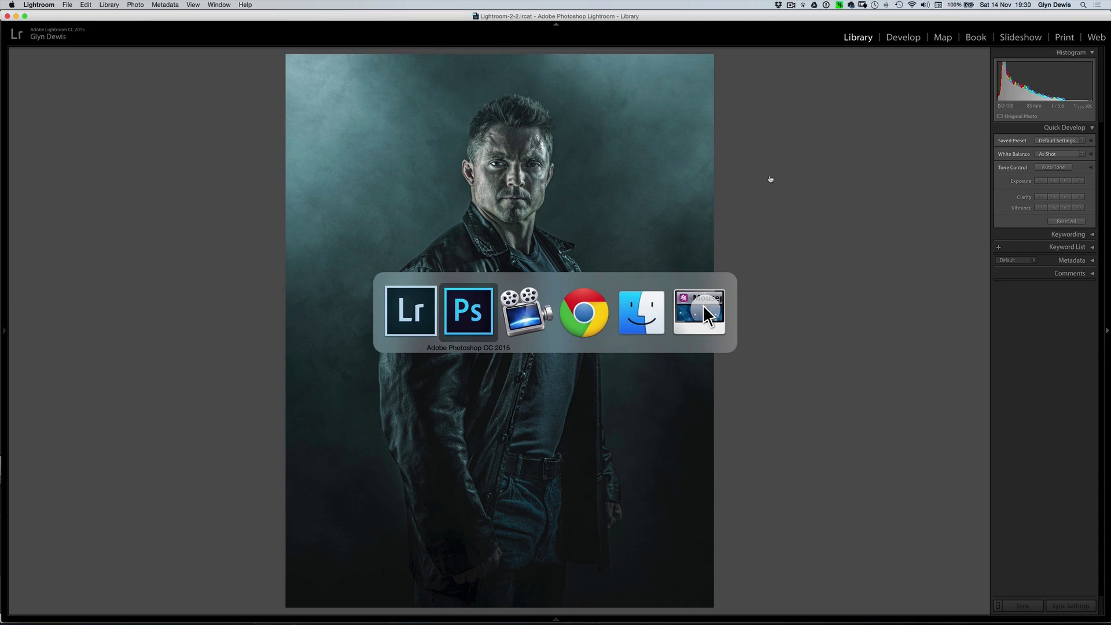